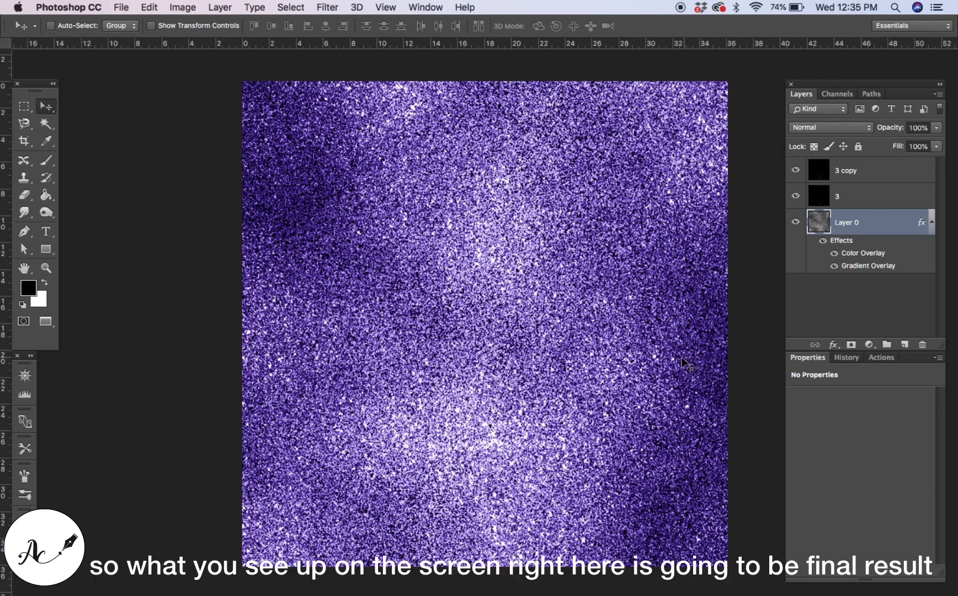
pyautogui.press('super+minus')
pyautogui.press('super+plus')
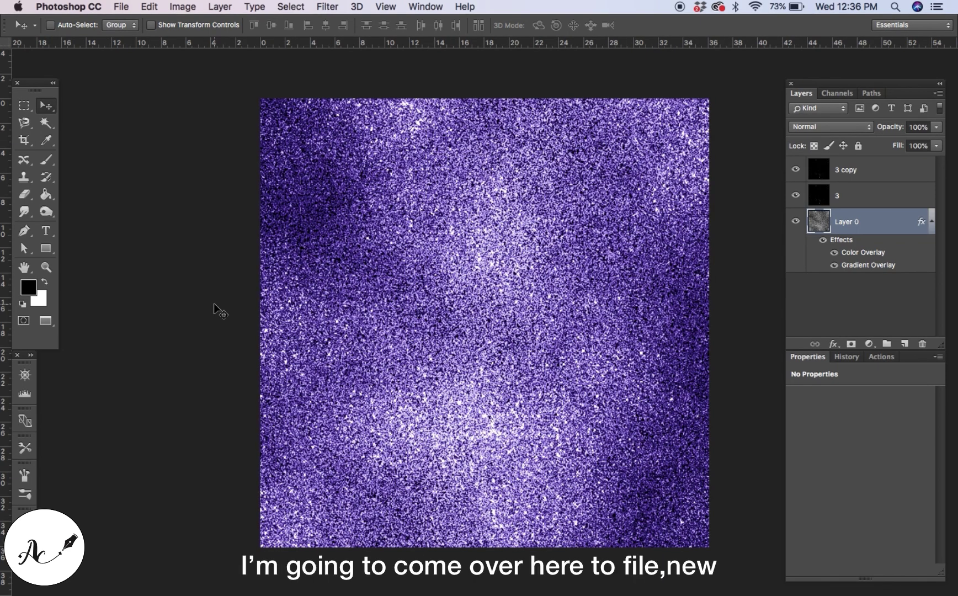
# - Create a new 1024 by 1024 pixel document with a resolution of 72 pixels/inch
pyautogui.click(127, 4)
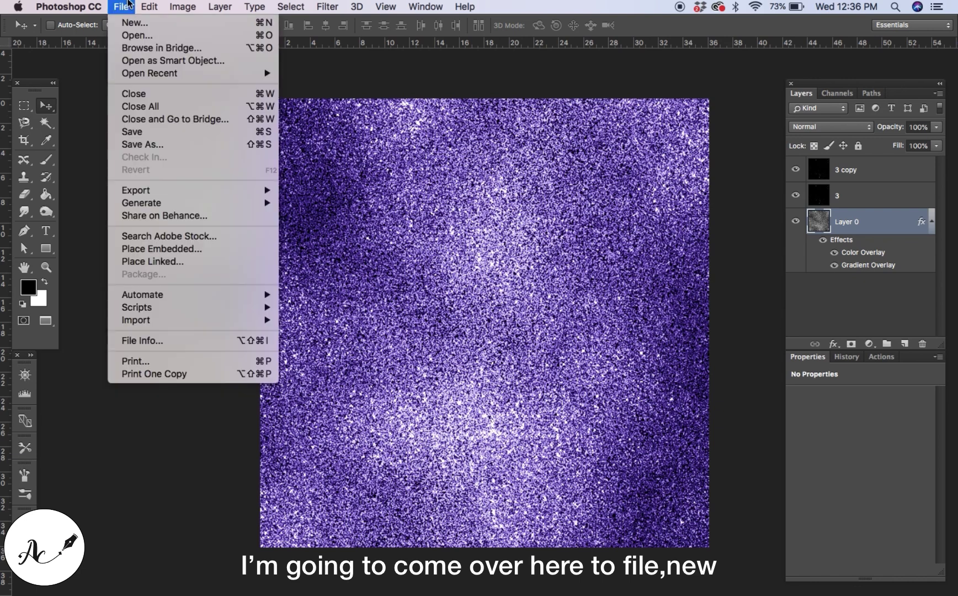
pyautogui.click(132, 24)
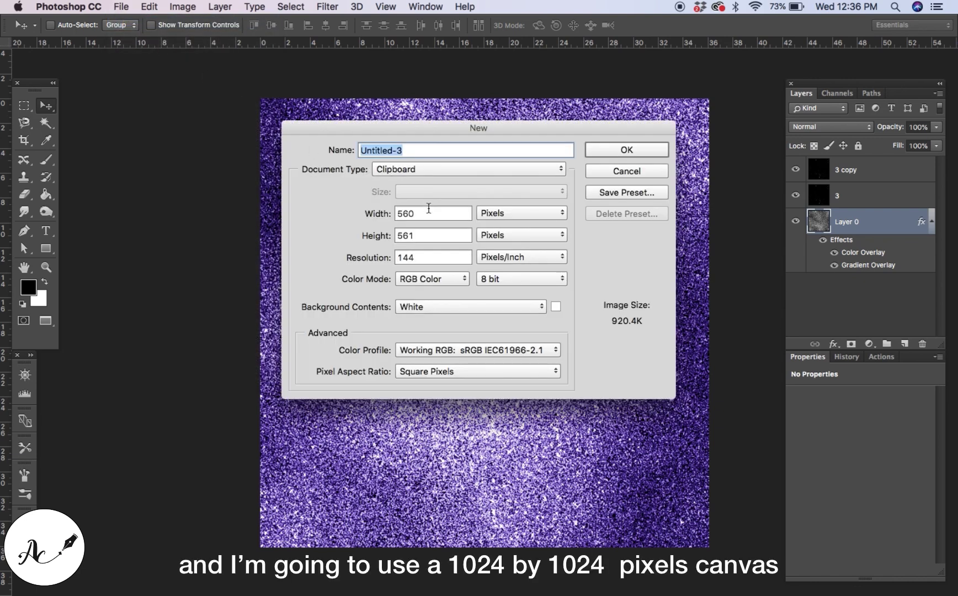
pyautogui.doubleClick(429, 208)
pyautogui.press('BackSpace')
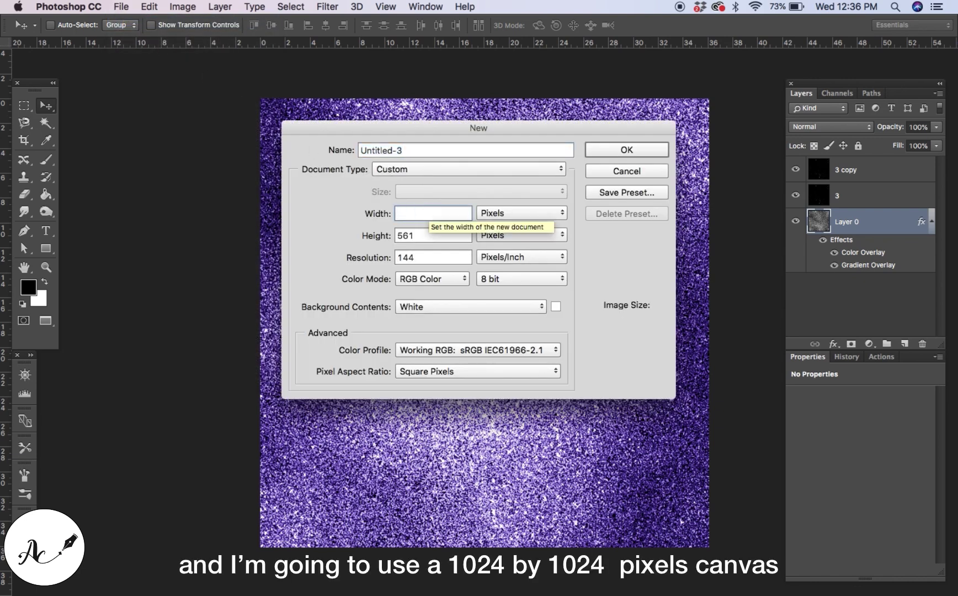
pyautogui.write('1024')
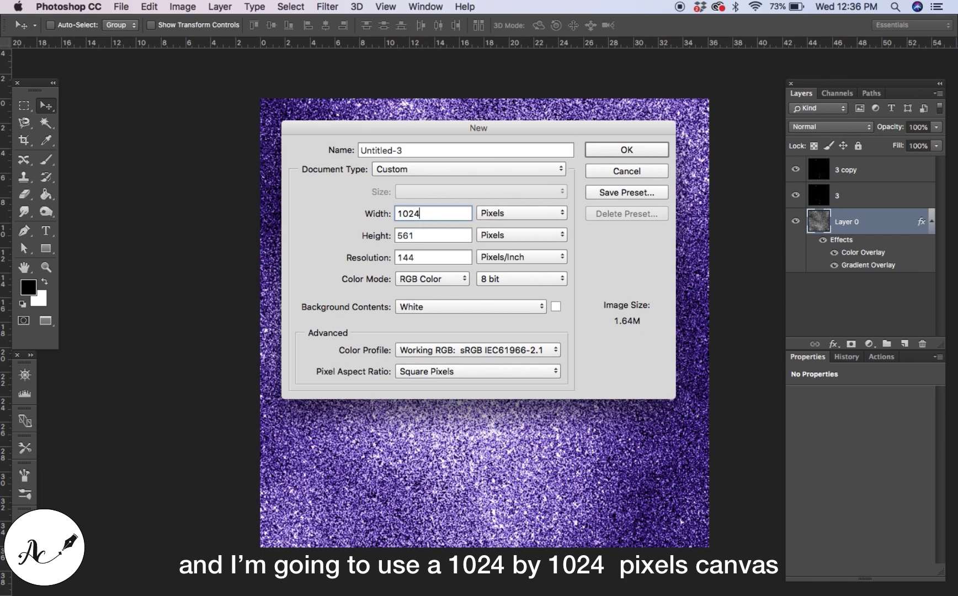
pyautogui.doubleClick(432, 236)
pyautogui.press('BackSpace')
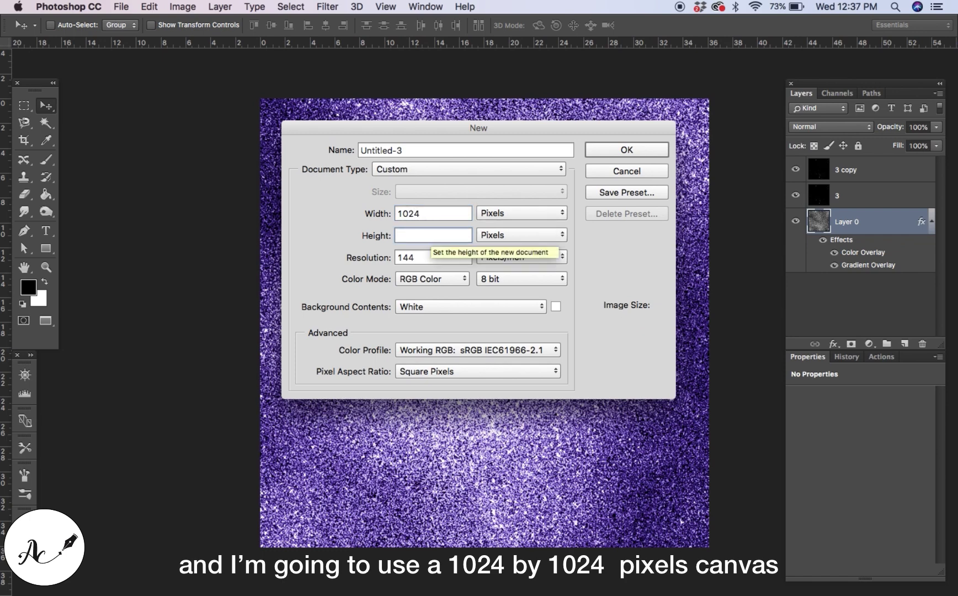
pyautogui.write('1024')
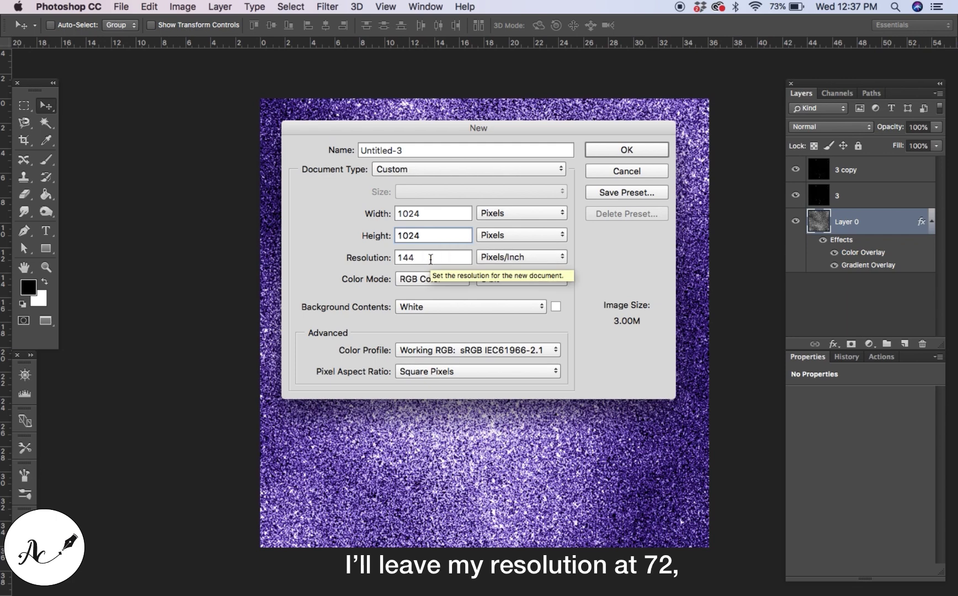
pyautogui.doubleClick(431, 258)
pyautogui.press('BackSpace')
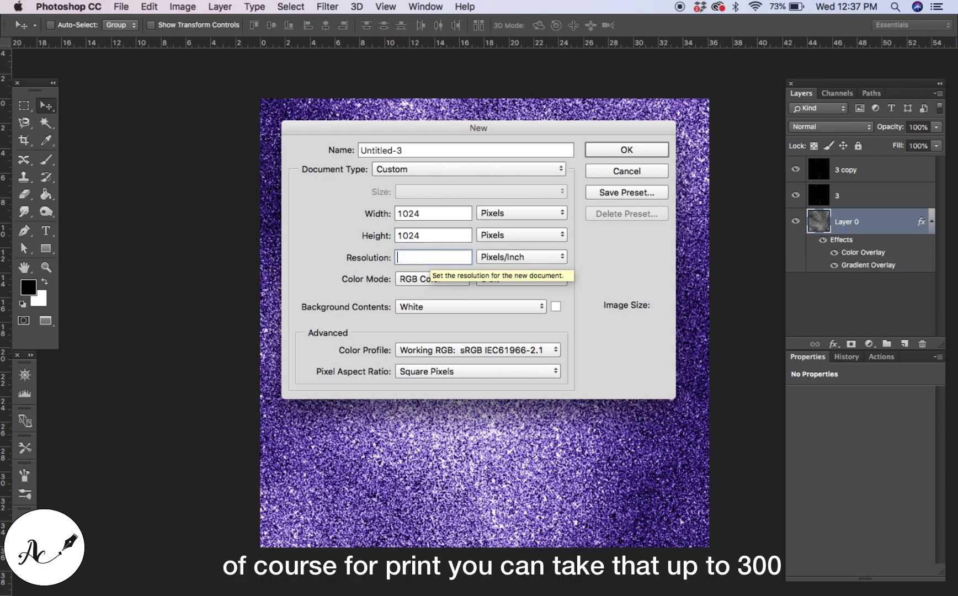
pyautogui.write('72')
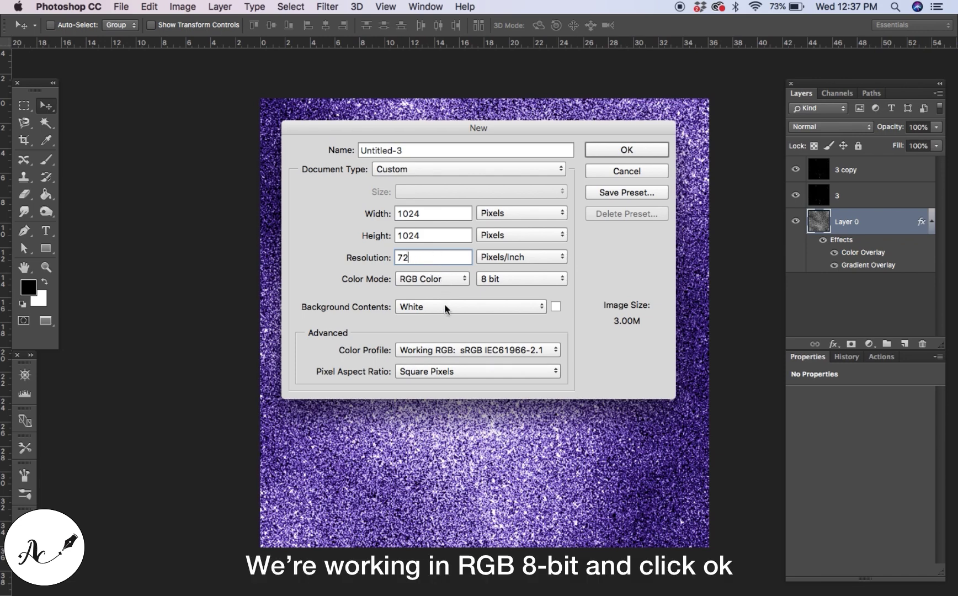
pyautogui.click(623, 154)
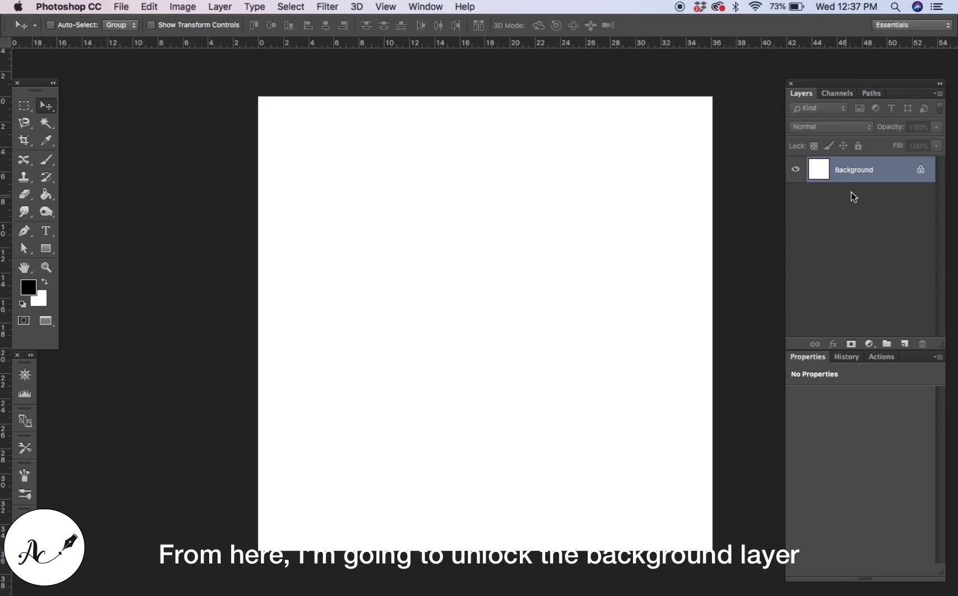
# - Unlock the Background layer and set the foreground color to #b4b4b4
pyautogui.click(922, 172)
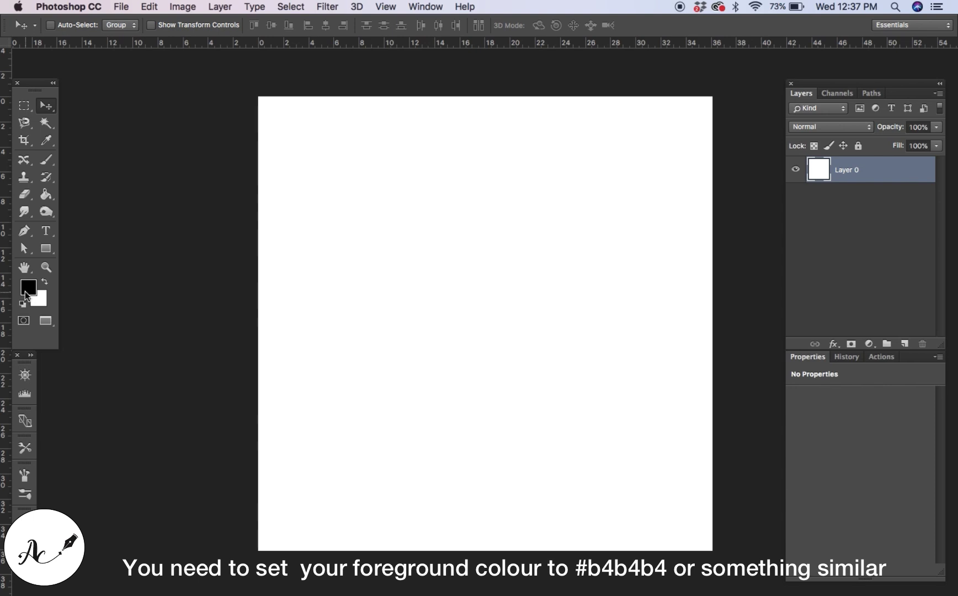
pyautogui.click(25, 292)
pyautogui.press('BackSpace')
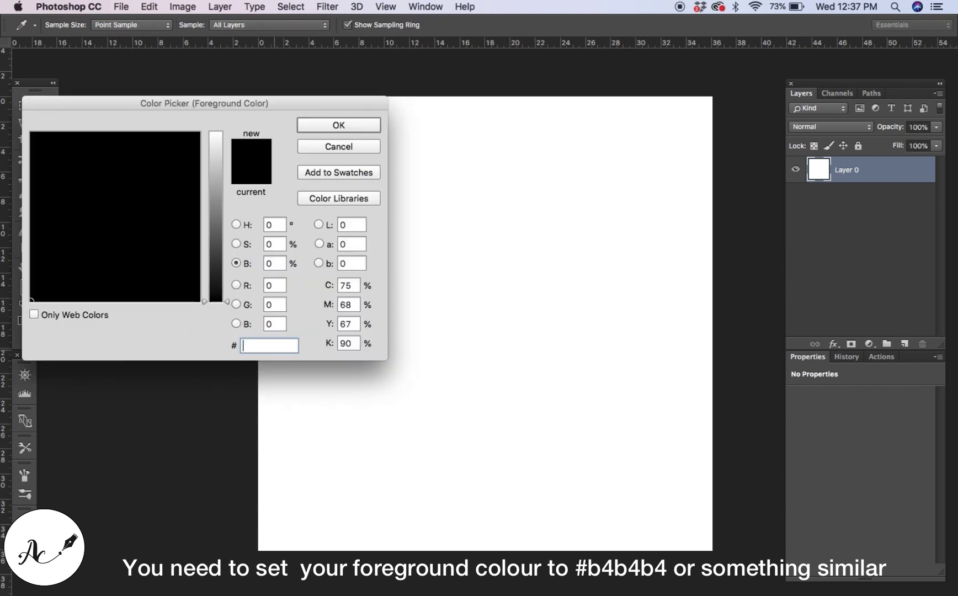
pyautogui.write('b4b4b4')
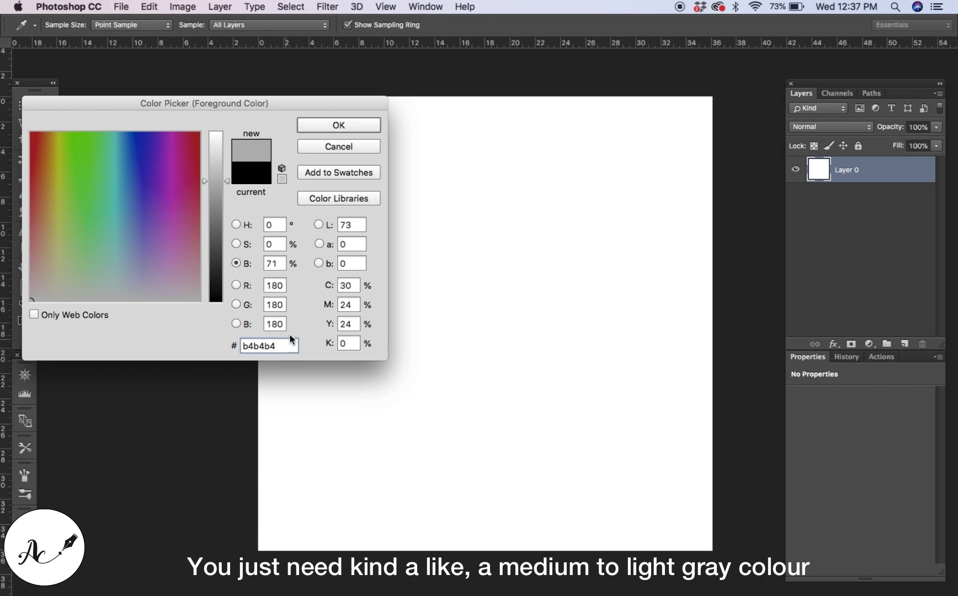
pyautogui.click(349, 124)
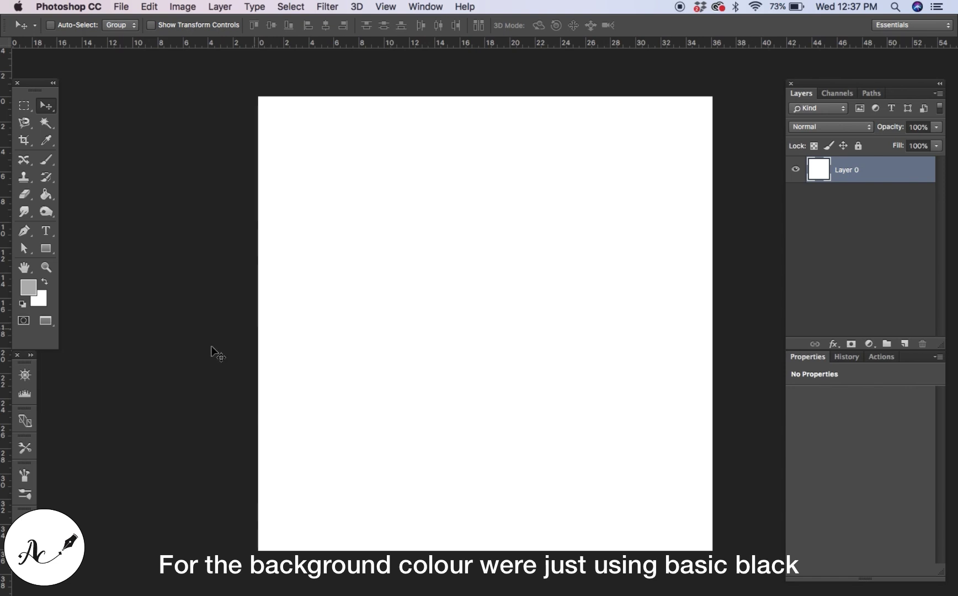
# - Set the background color to pure black, #000000
pyautogui.click(39, 299)
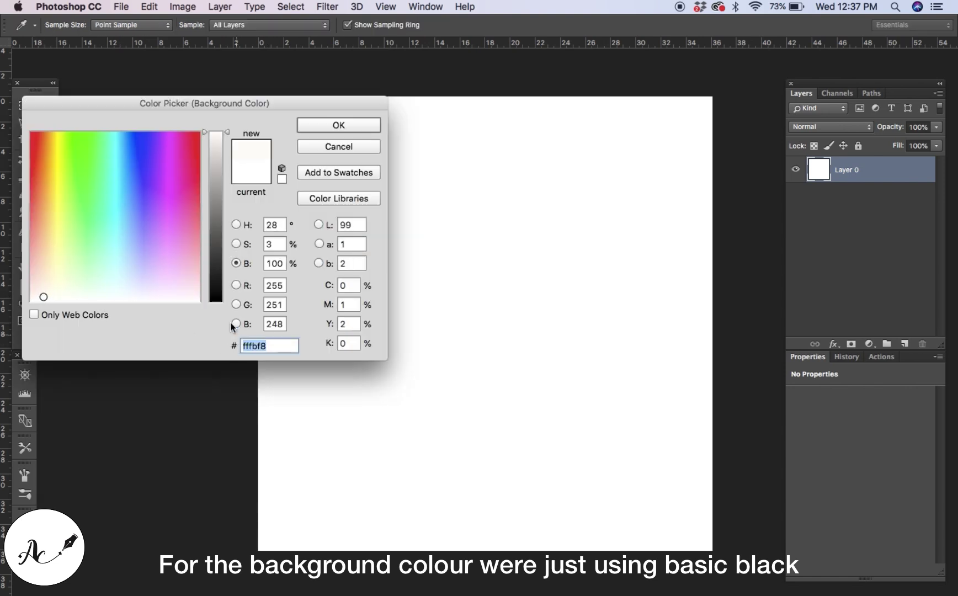
pyautogui.click(214, 301)
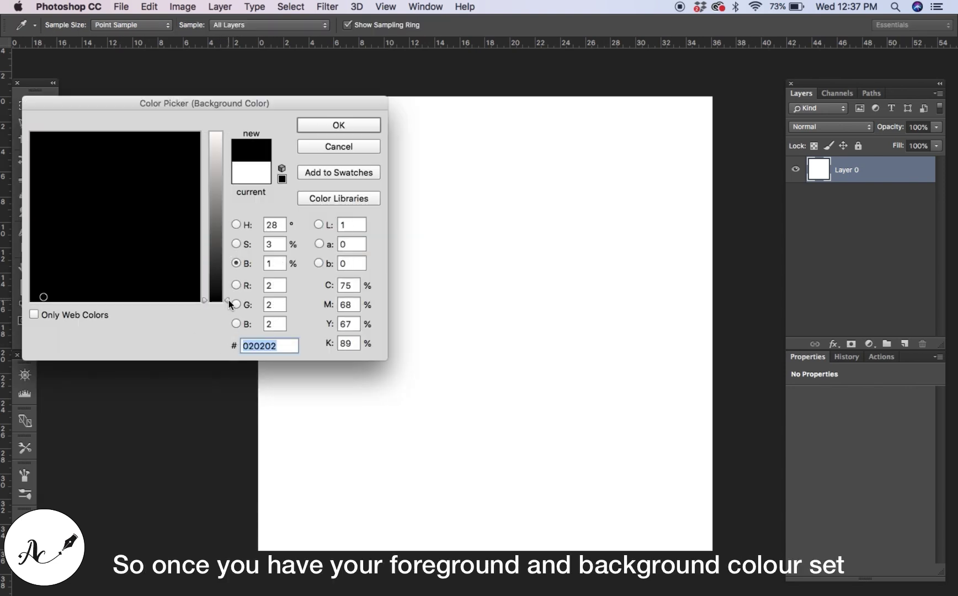
pyautogui.moveTo(228, 302); pyautogui.dragTo(229, 313)
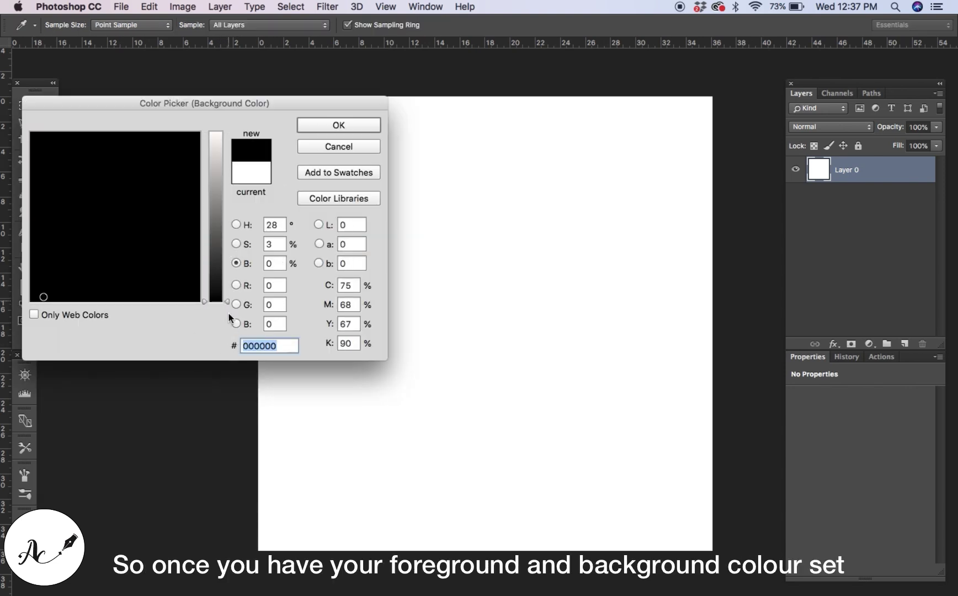
pyautogui.click(340, 130)
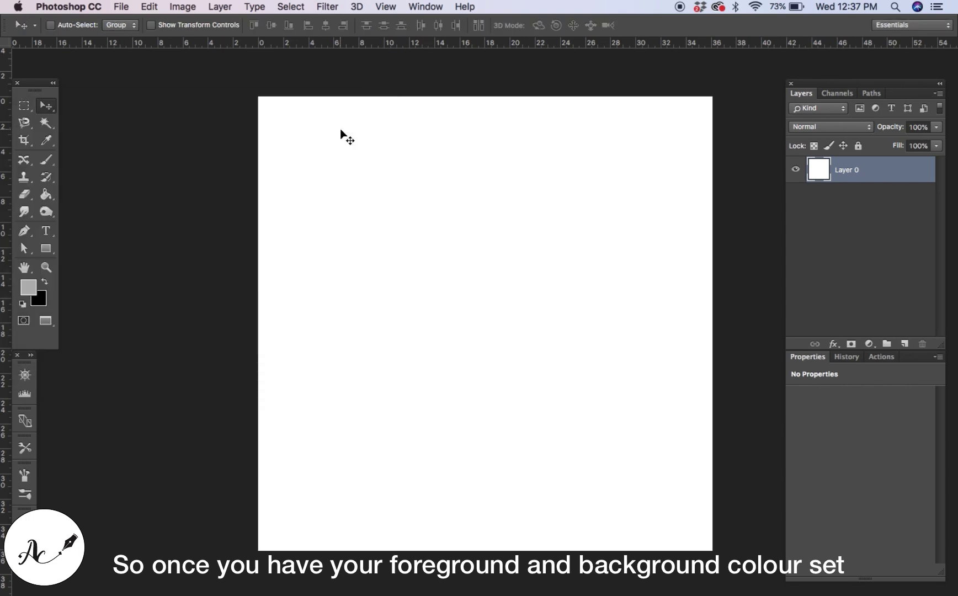
# - Render the Clouds filter on Layer 0 using the gray and black colors
pyautogui.click(330, 7)
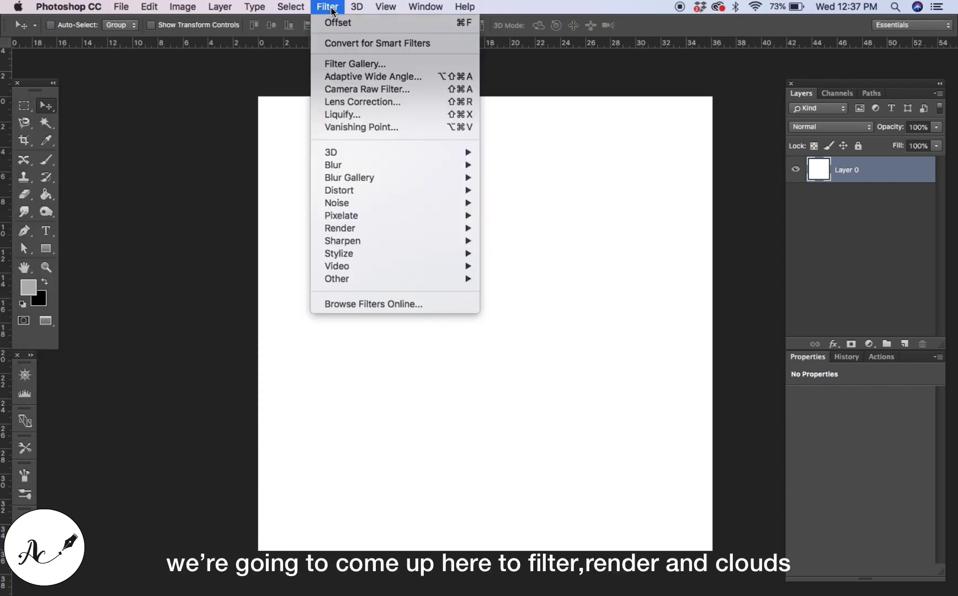
pyautogui.moveTo(455, 231)
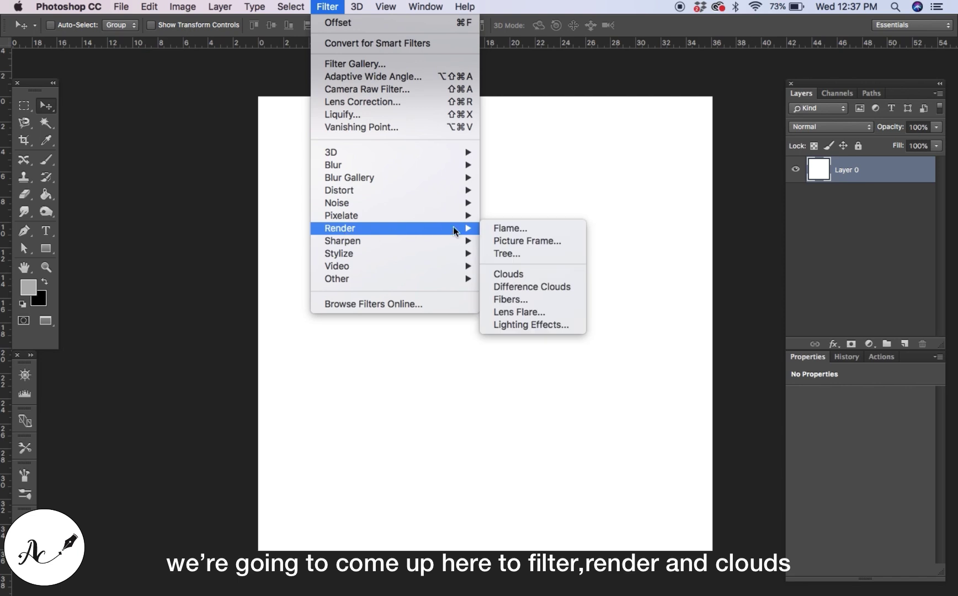
pyautogui.click(511, 274)
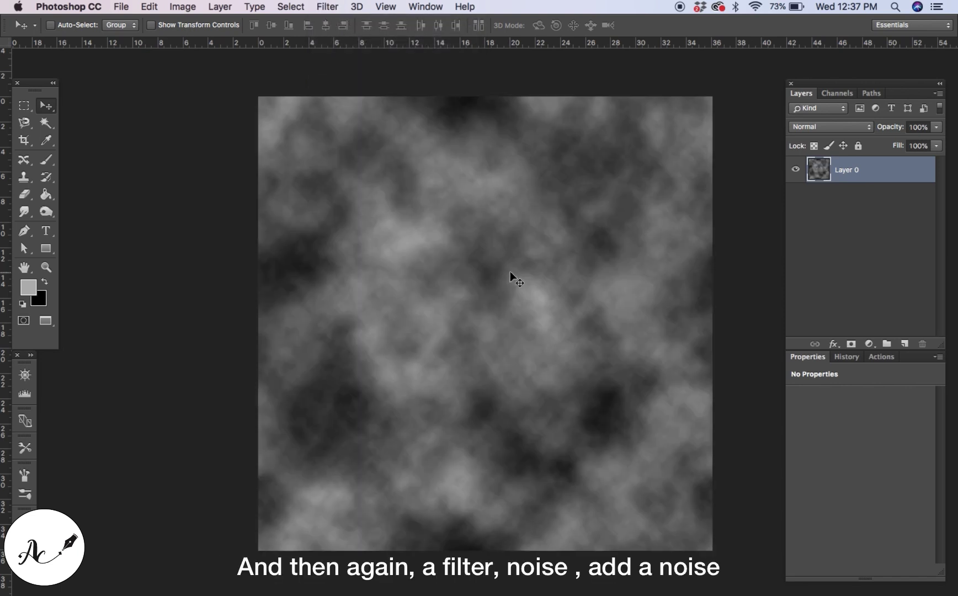
# - Apply Add Noise to the clouds layer at 80%, with uniform distribution and monochromatic noise
pyautogui.click(329, 7)
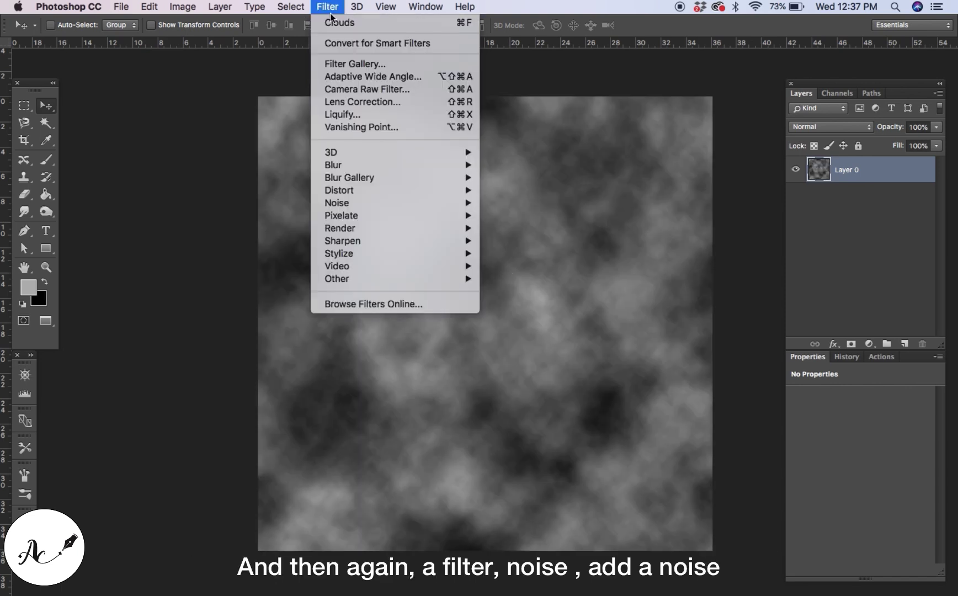
pyautogui.moveTo(363, 202)
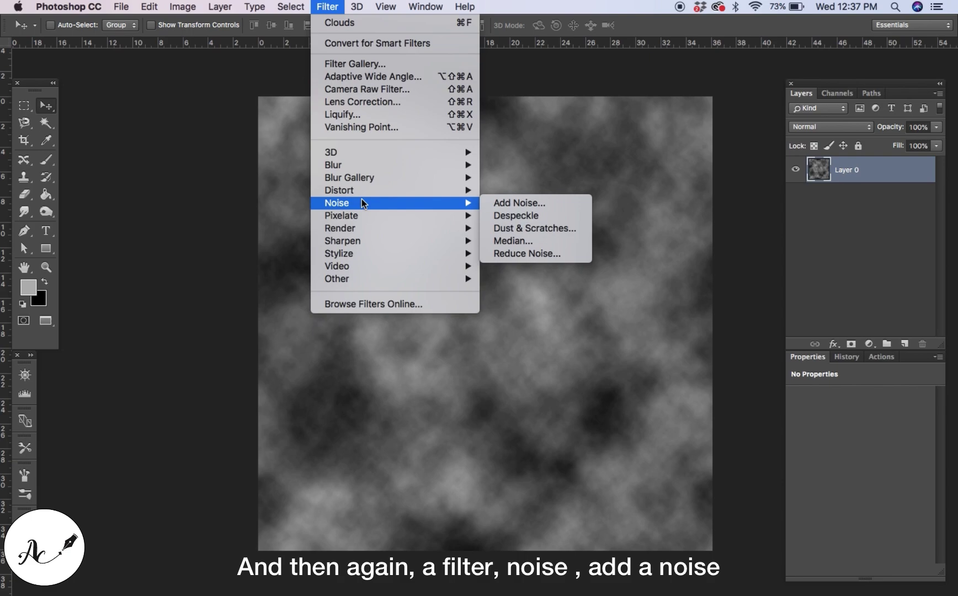
pyautogui.click(508, 205)
pyautogui.press('BackSpace')
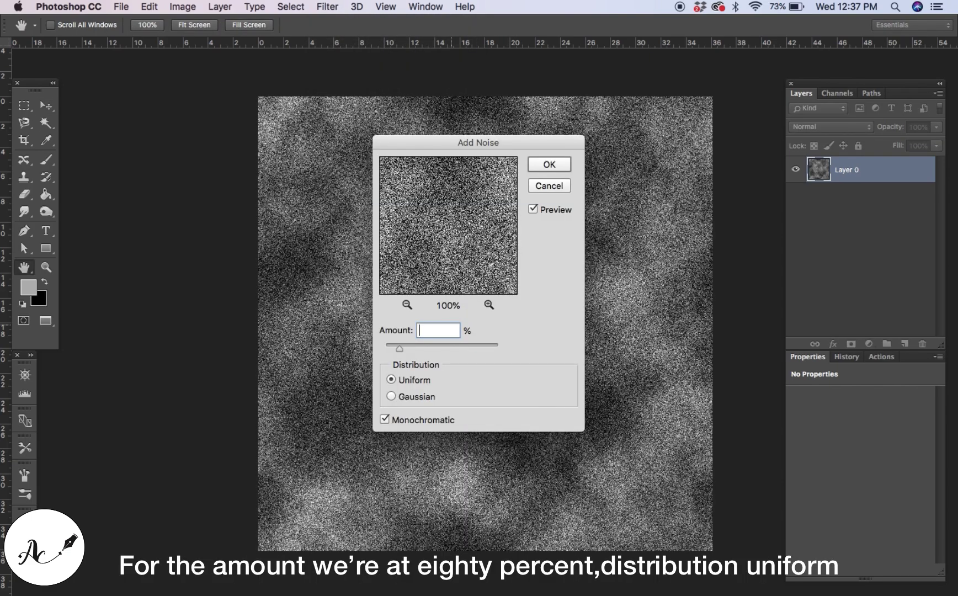
pyautogui.write('80')
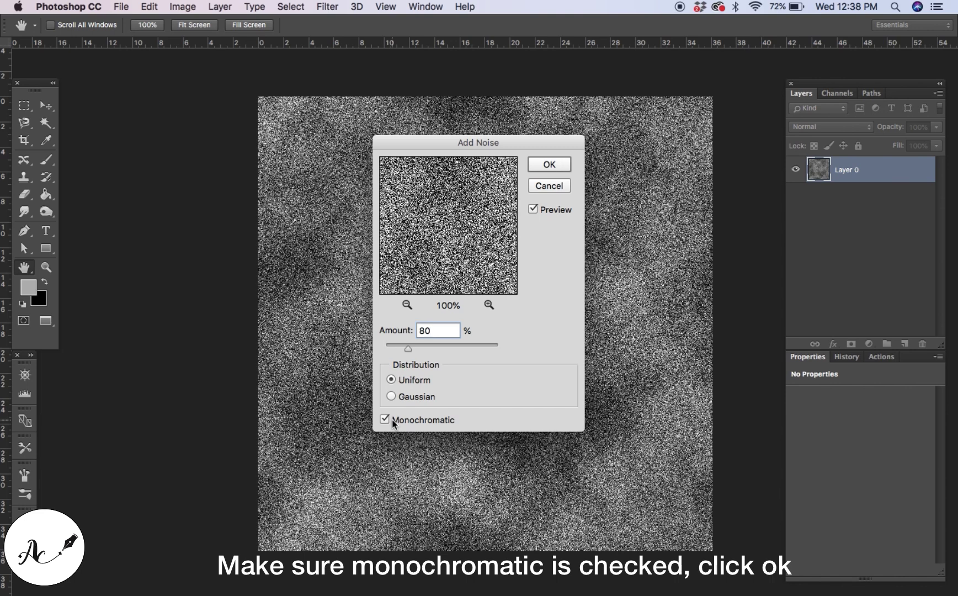
pyautogui.click(548, 165)
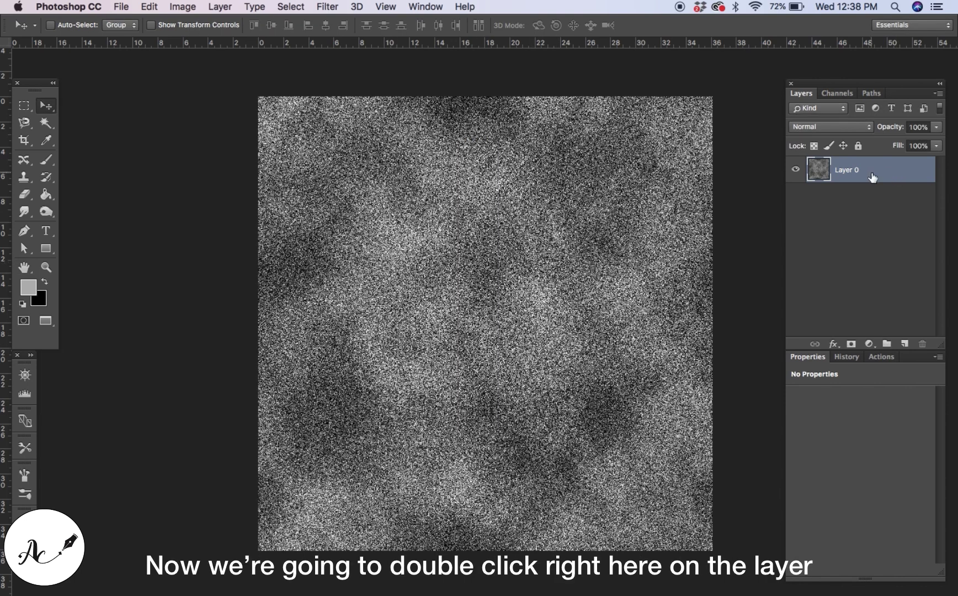
# - Add a Gradient Overlay style to Layer 0 with Overlay blend mode and 75% opacity
pyautogui.doubleClick(873, 176)
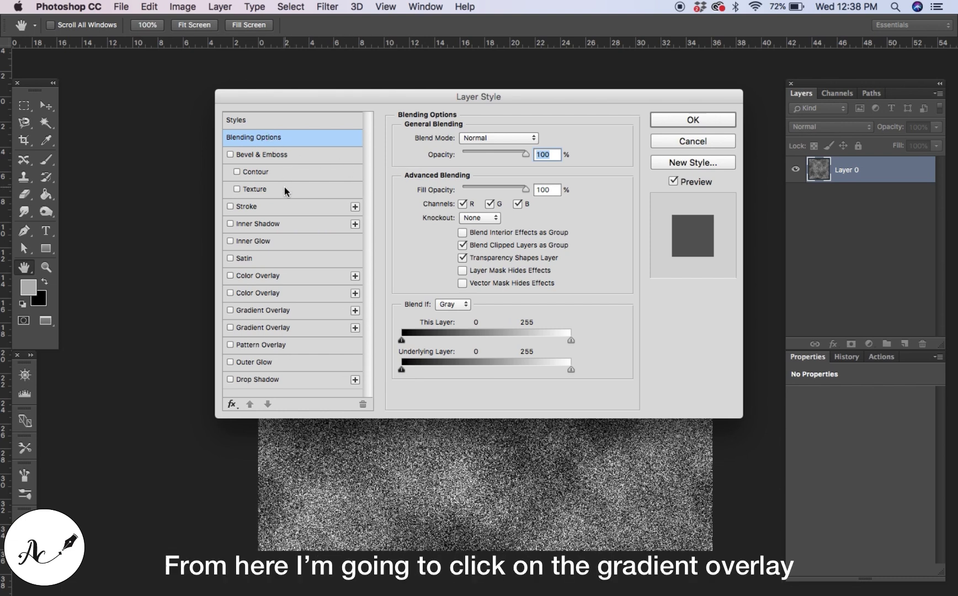
pyautogui.click(231, 328)
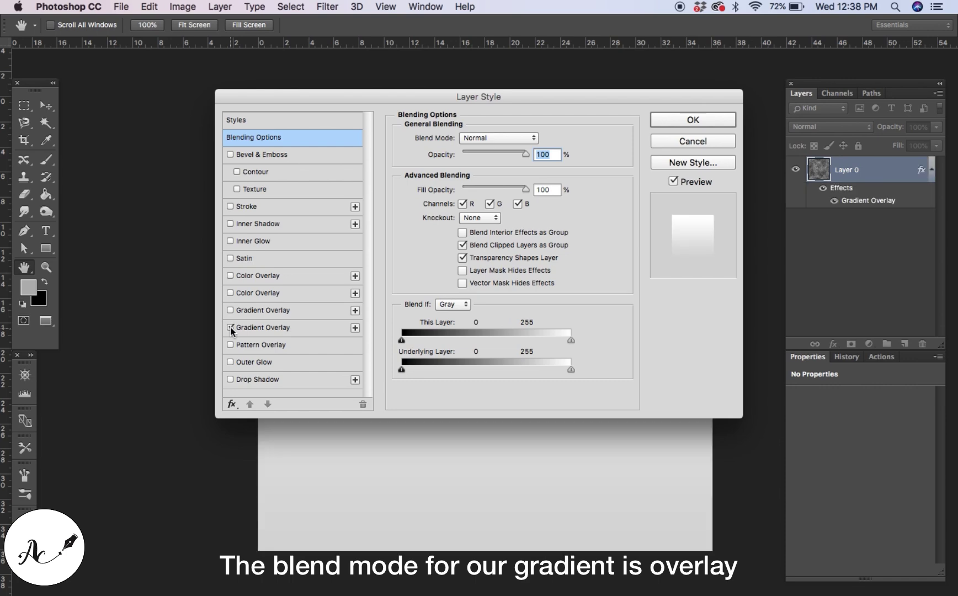
pyautogui.click(272, 327)
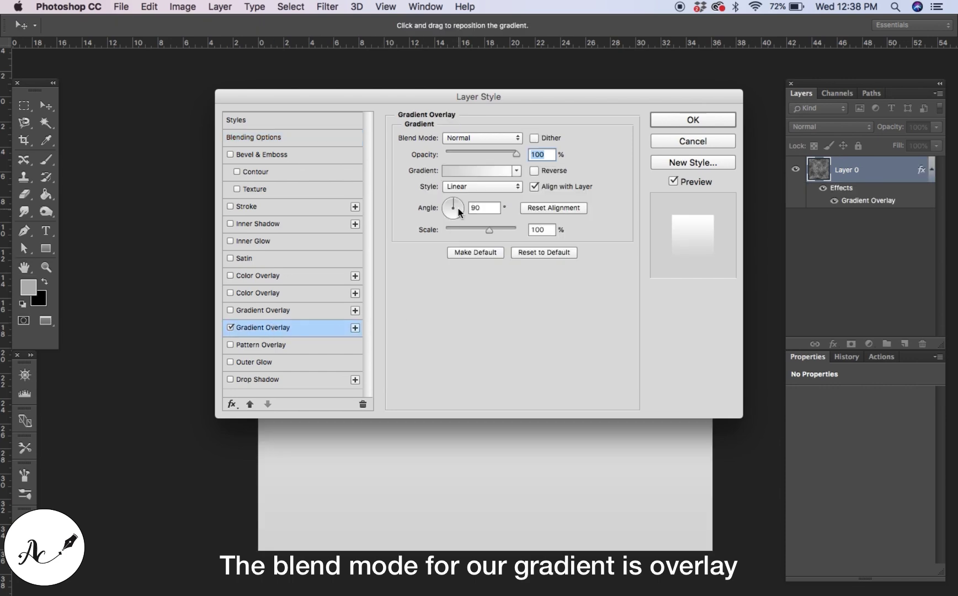
pyautogui.click(493, 138)
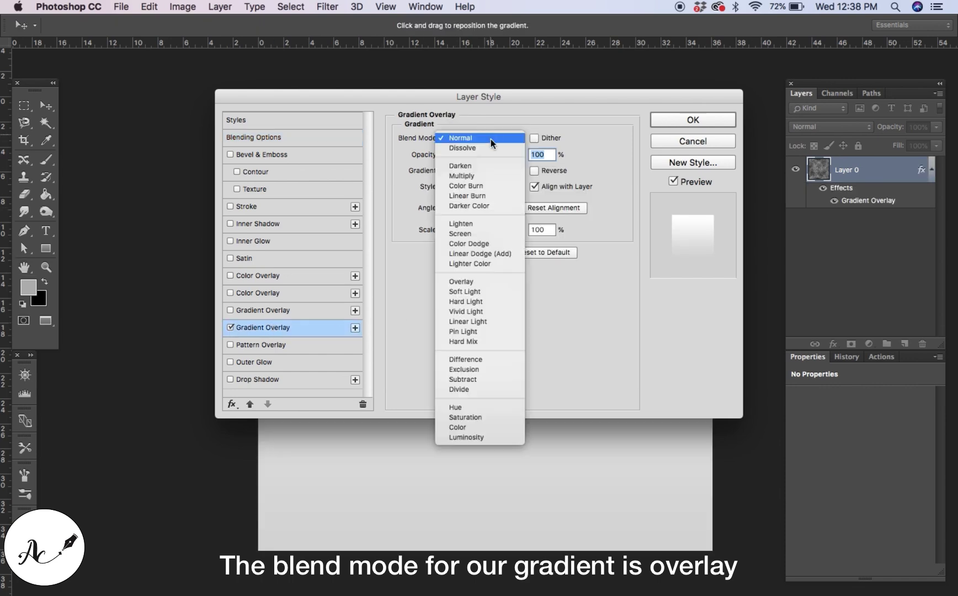
pyautogui.click(486, 282)
pyautogui.click(553, 155)
pyautogui.press('BackSpace')
pyautogui.press('BackSpace')
pyautogui.press('BackSpace')
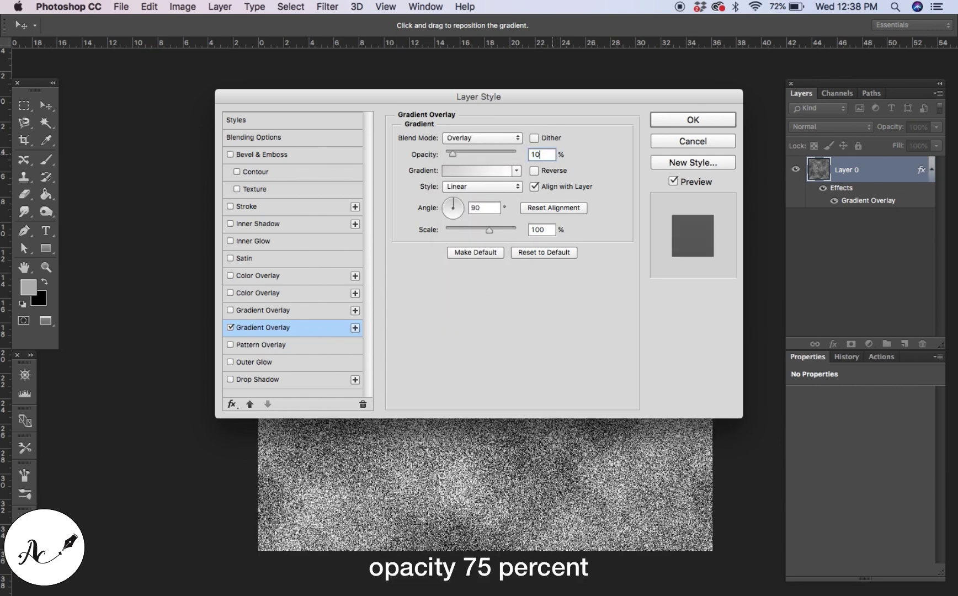
pyautogui.write('75')
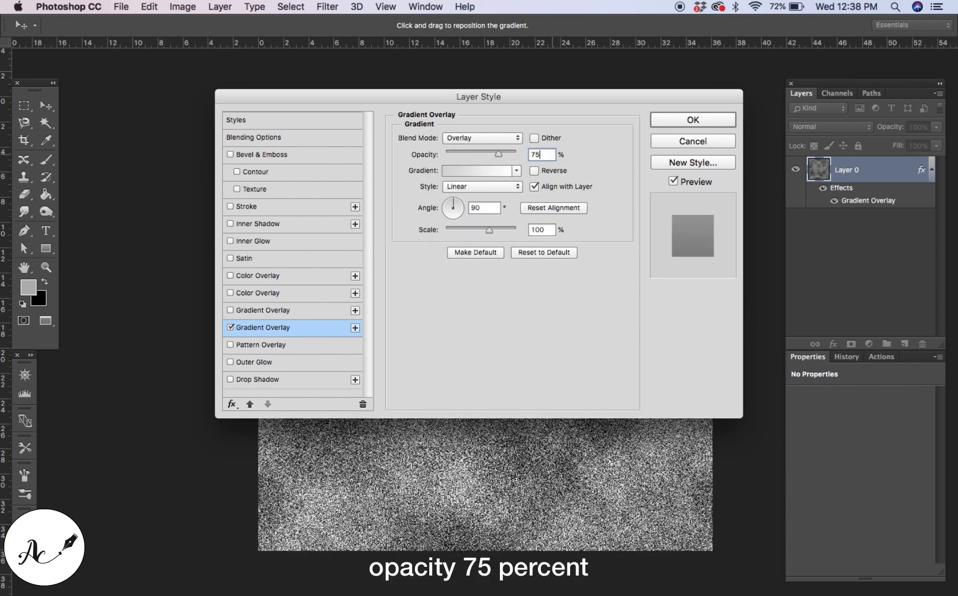
# - Apply the Foreground to Background gradient to the Gradient Overlay and set its 0% color stop to #252525
pyautogui.click(521, 173)
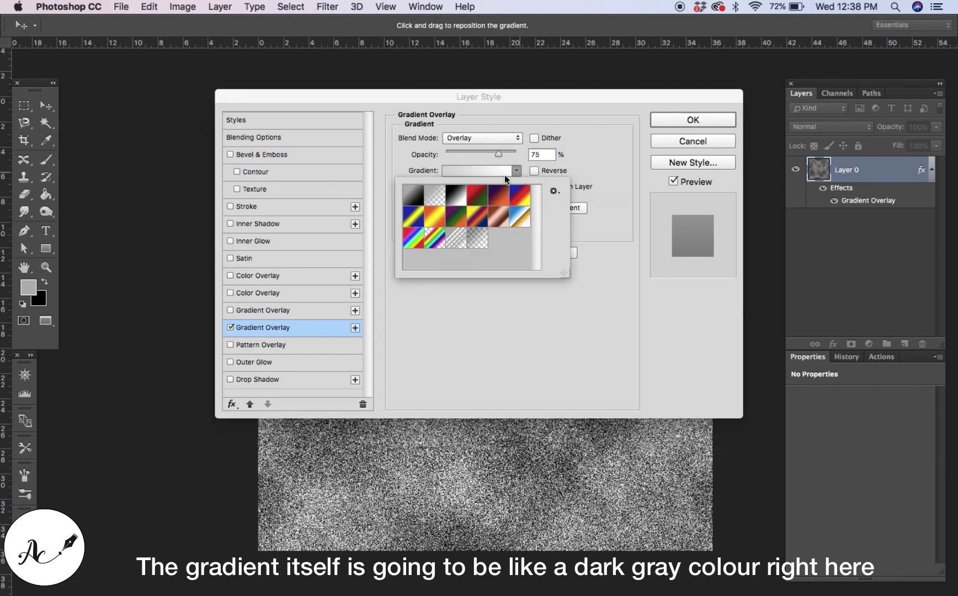
pyautogui.doubleClick(416, 197)
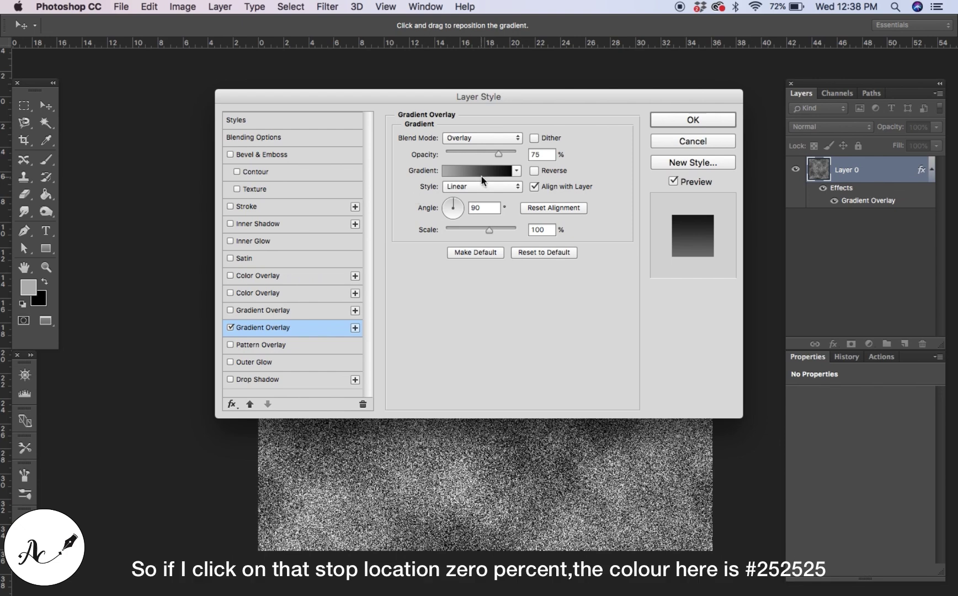
pyautogui.click(481, 172)
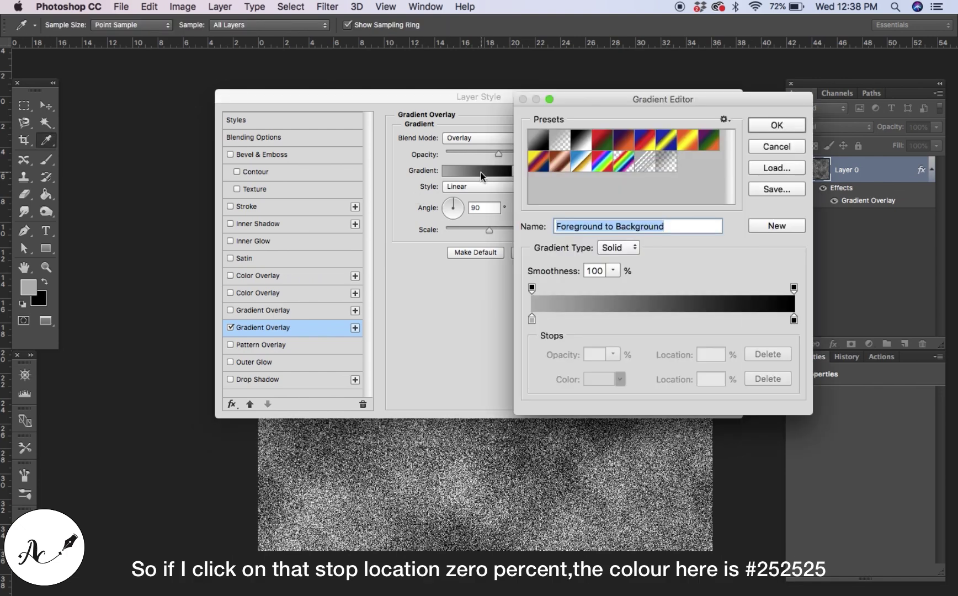
pyautogui.doubleClick(533, 319)
pyautogui.doubleClick(291, 343)
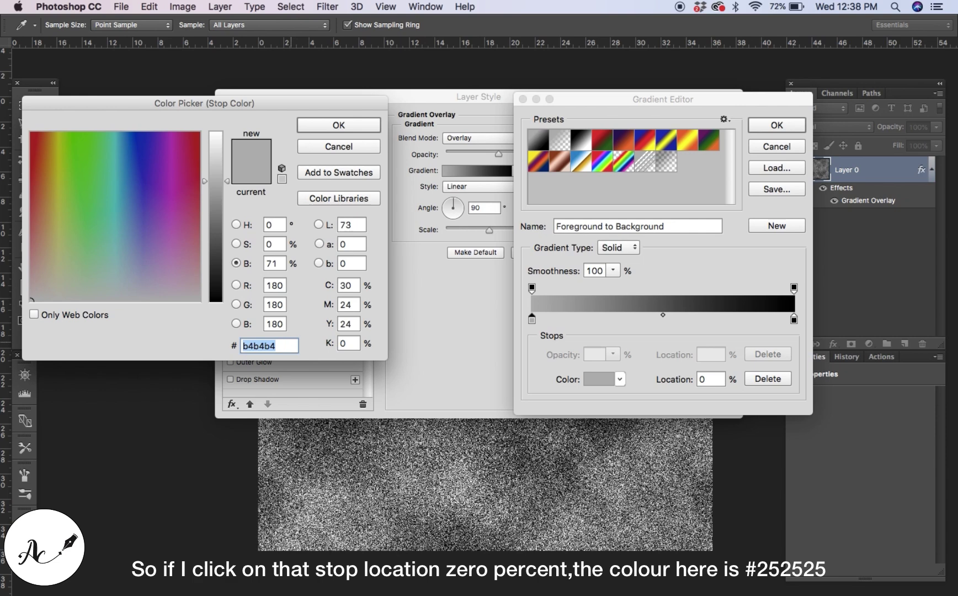
pyautogui.press('BackSpace')
pyautogui.write('252')
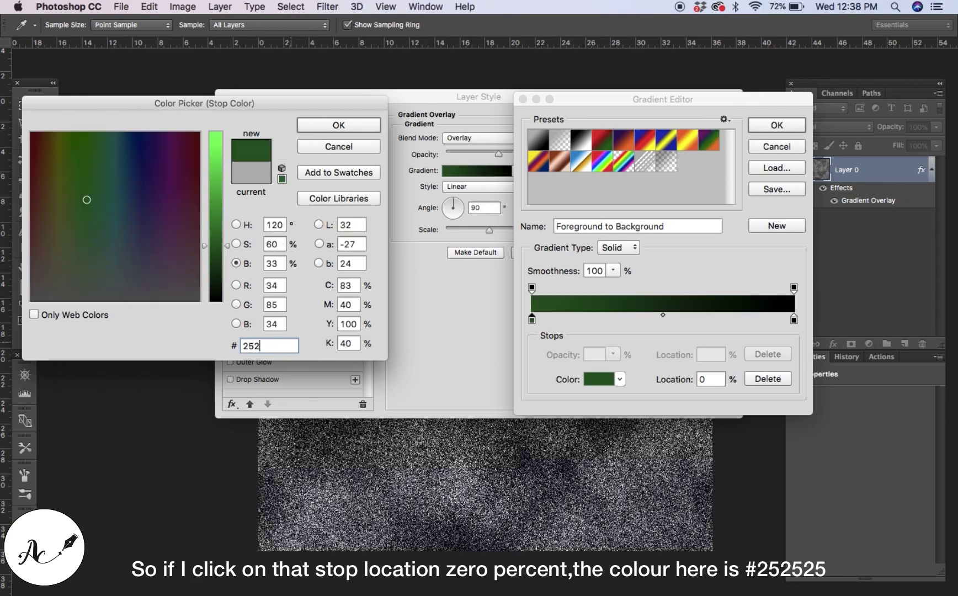
pyautogui.write('525')
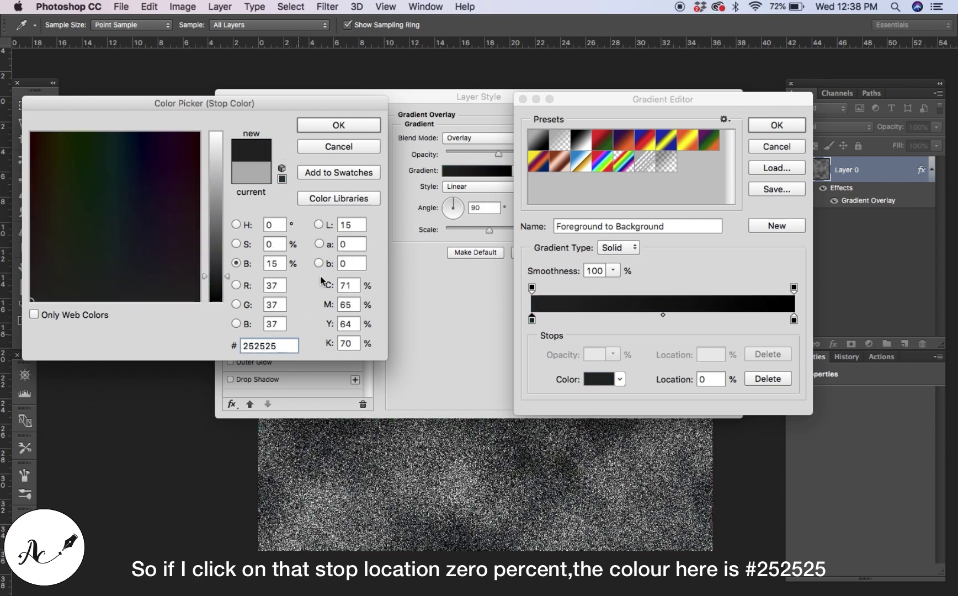
pyautogui.click(338, 127)
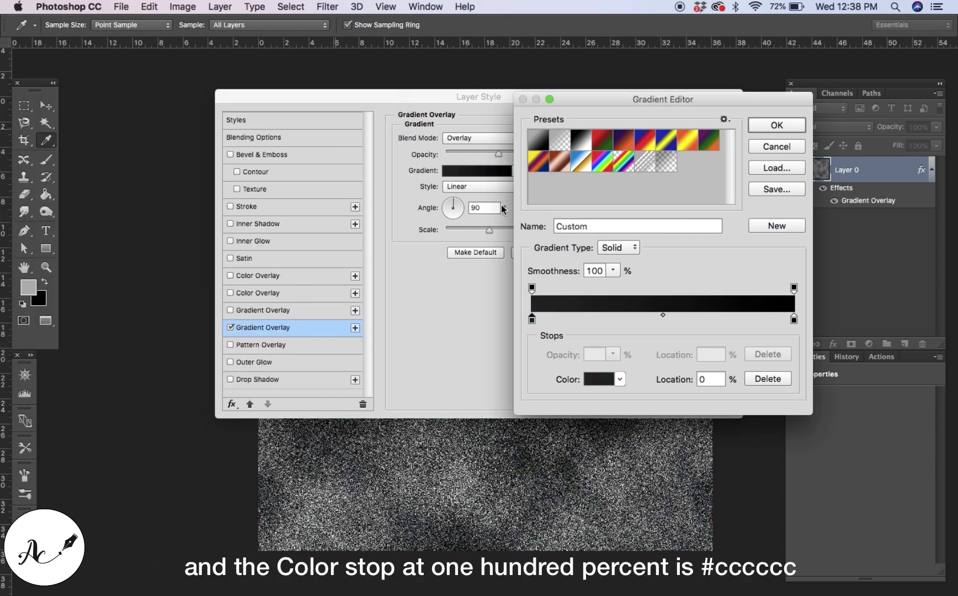
# - Set the gradient's 100% color stop to #cccccc and accept the edited gradient
pyautogui.doubleClick(795, 319)
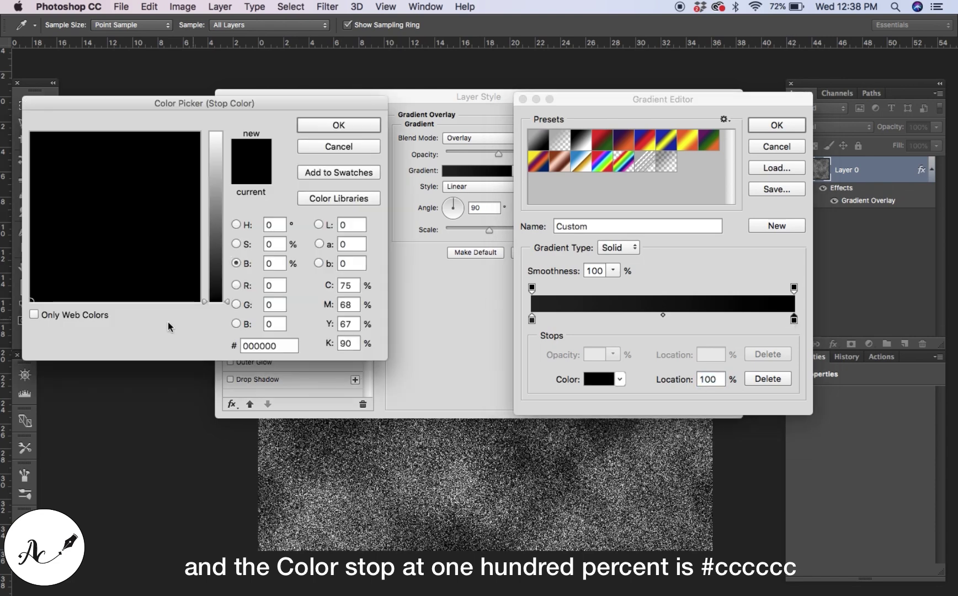
pyautogui.doubleClick(280, 345)
pyautogui.press('BackSpace')
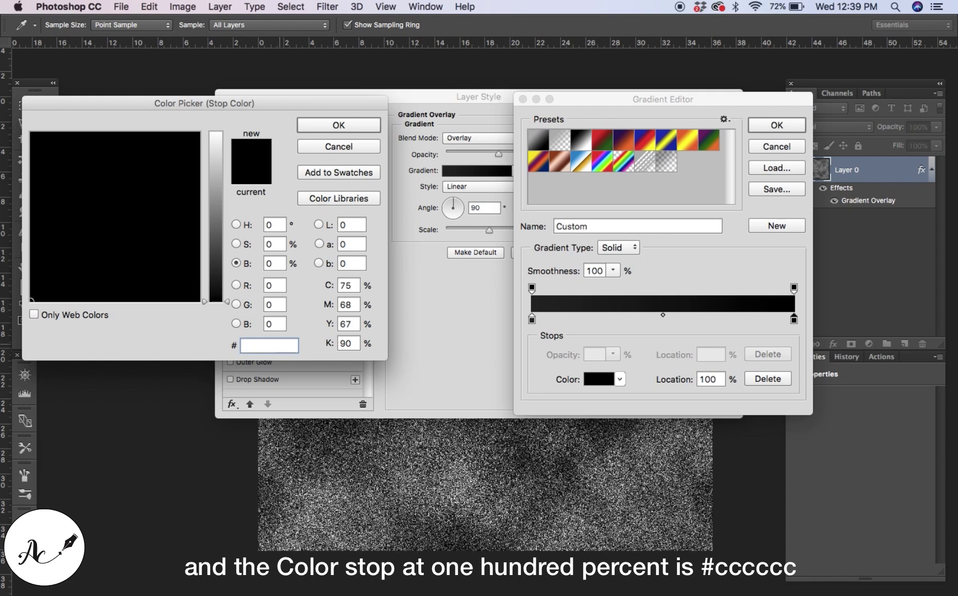
pyautogui.write('ccccc')
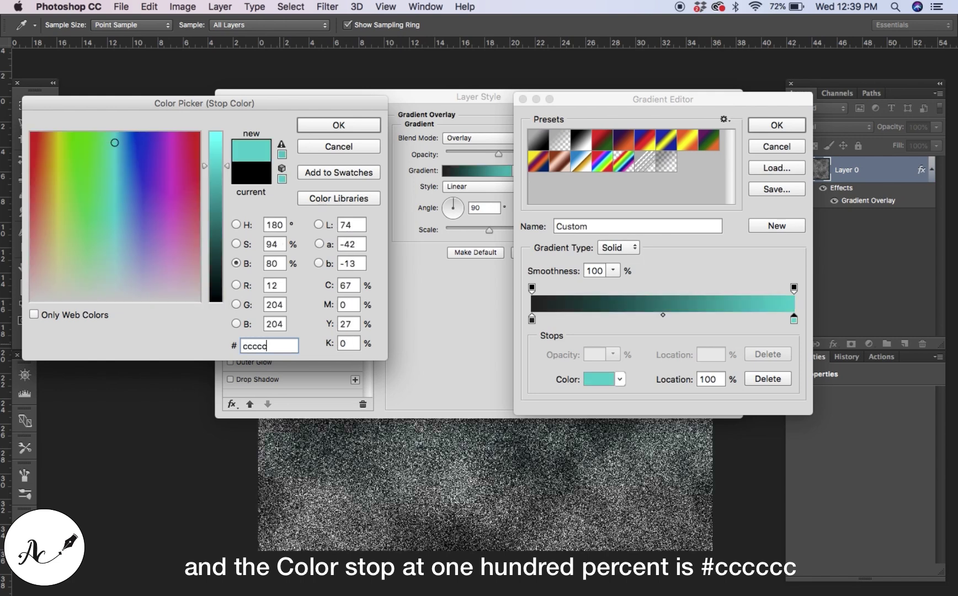
pyautogui.write('c')
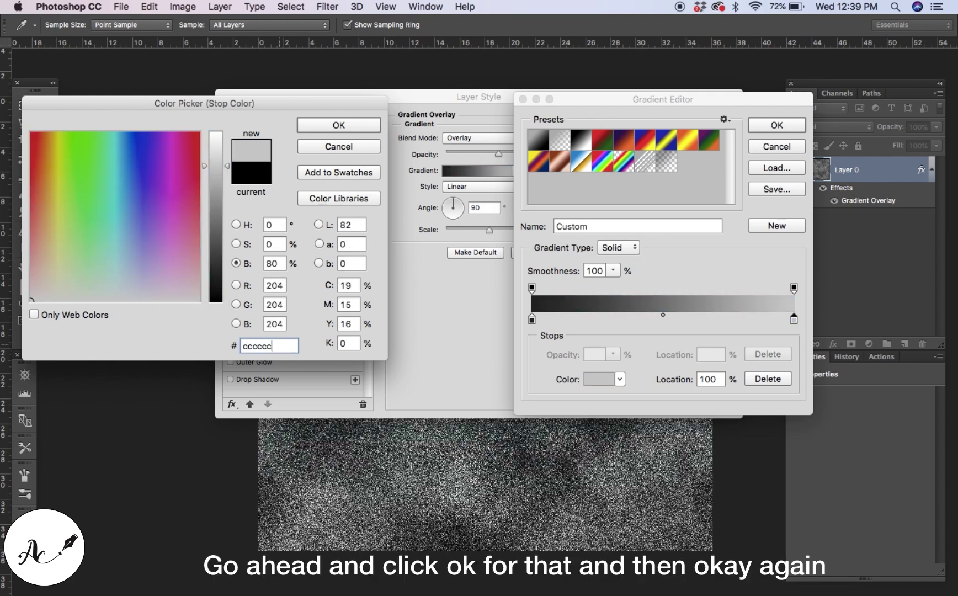
pyautogui.click(318, 124)
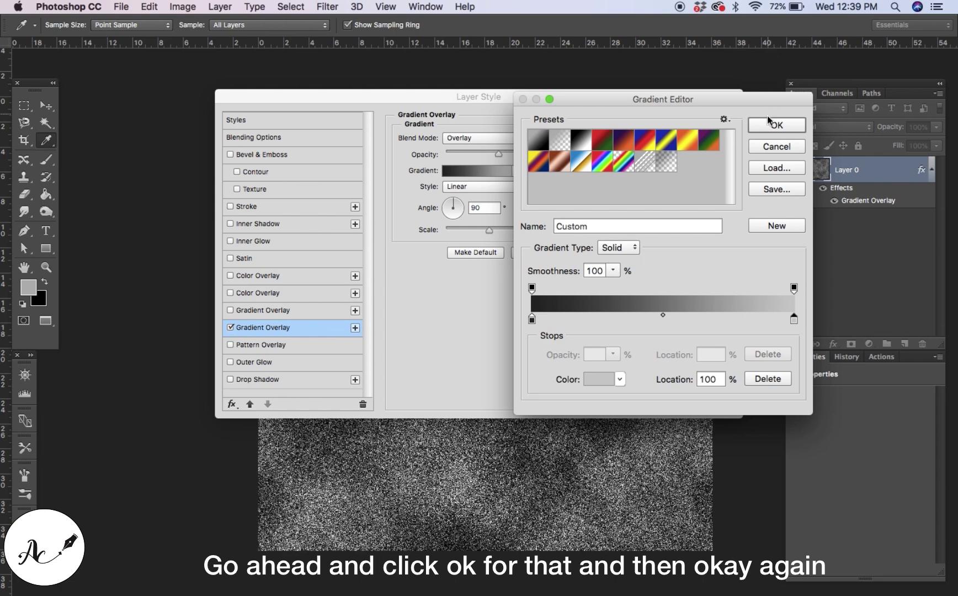
pyautogui.click(771, 126)
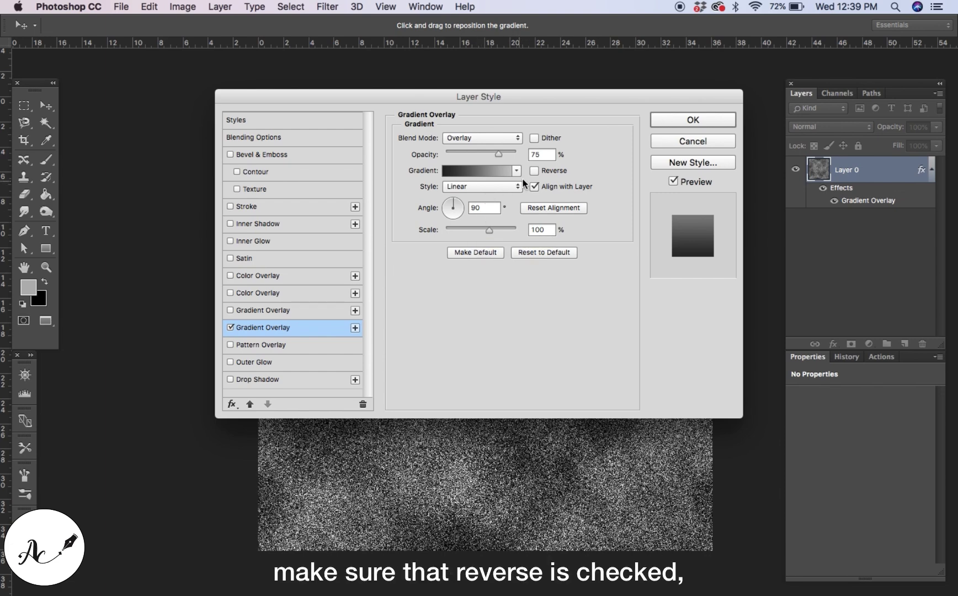
# - Reverse the Gradient Overlay's gradient and change its style to Reflected
pyautogui.click(535, 171)
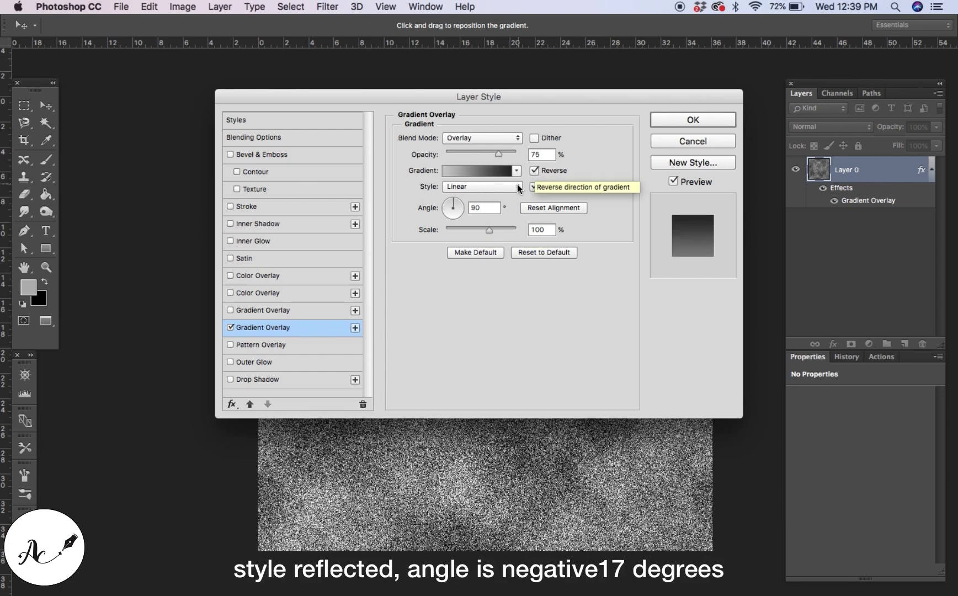
pyautogui.click(518, 187)
pyautogui.click(502, 217)
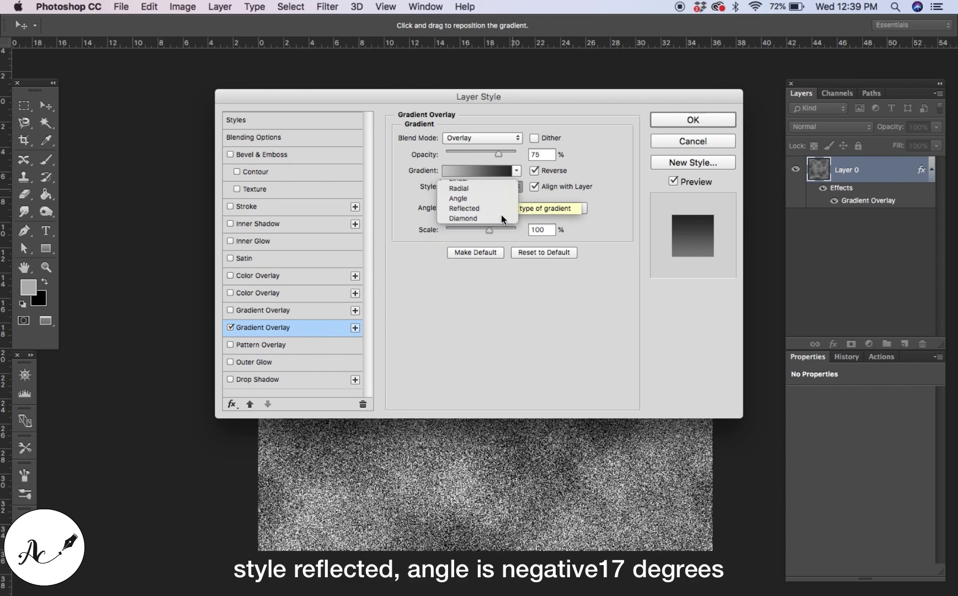
# - Set the Gradient Overlay's angle to -17° and its scale to 60%
pyautogui.doubleClick(495, 212)
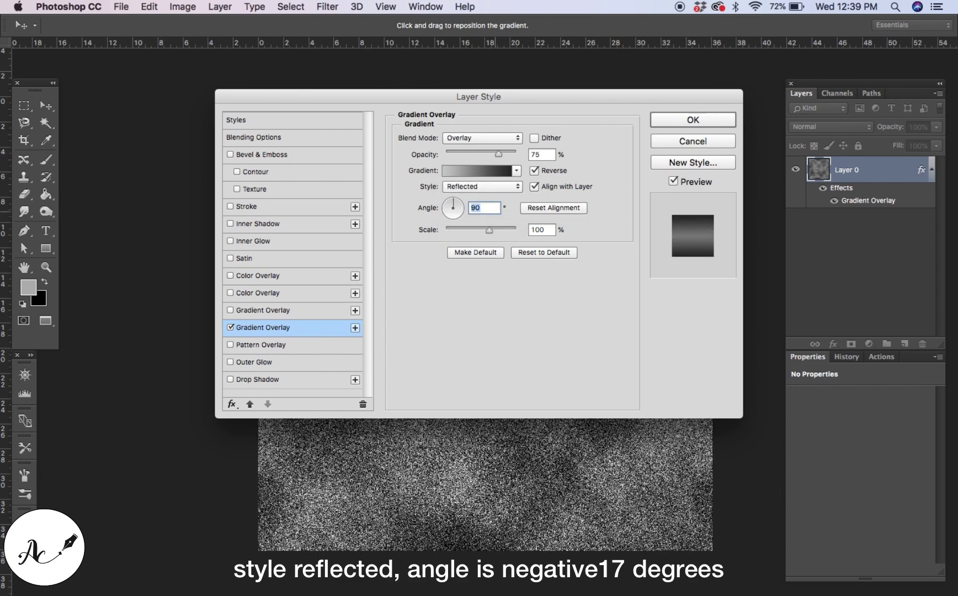
pyautogui.press('BackSpace')
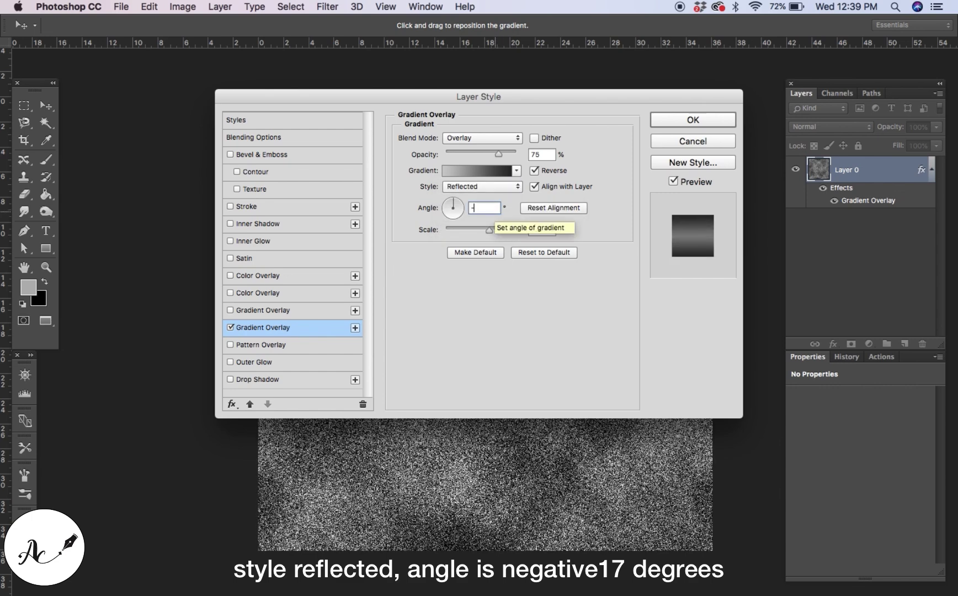
pyautogui.write('-1')
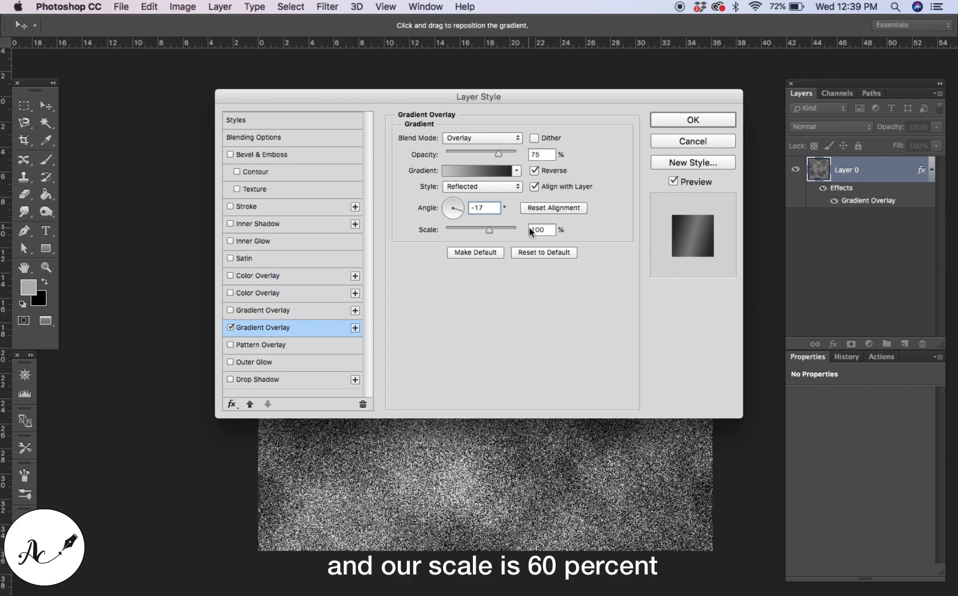
pyautogui.write('7')
pyautogui.doubleClick(546, 230)
pyautogui.press('BackSpace')
pyautogui.write('60')
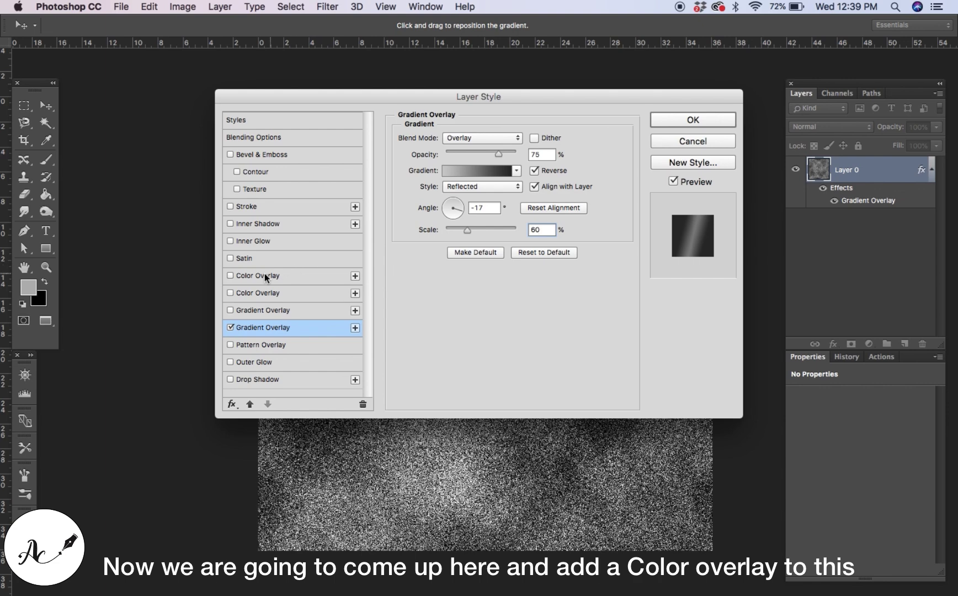
# - Add a Color Overlay style to Layer 0 with Color blend mode and 80% opacity
pyautogui.click(230, 293)
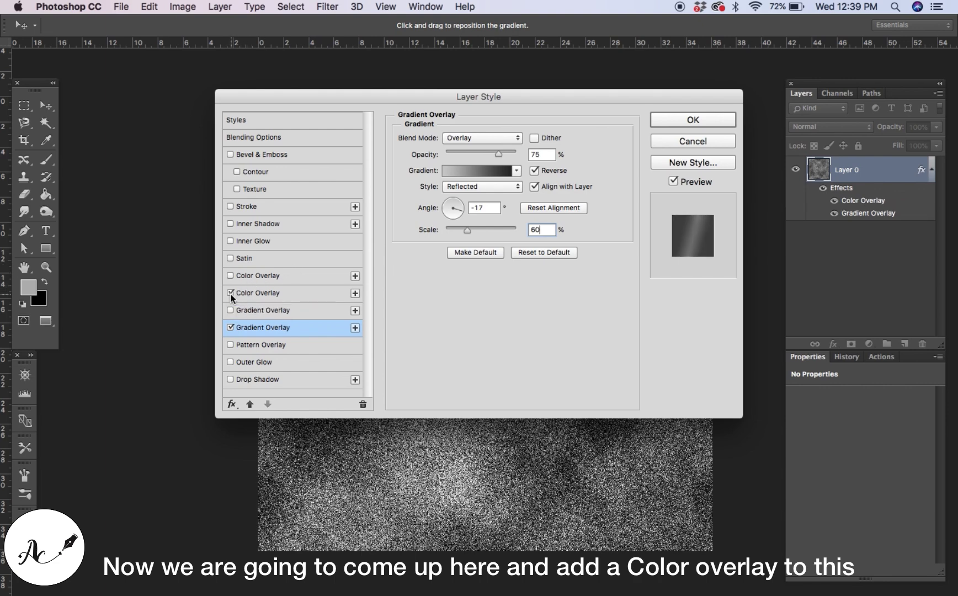
pyautogui.click(286, 294)
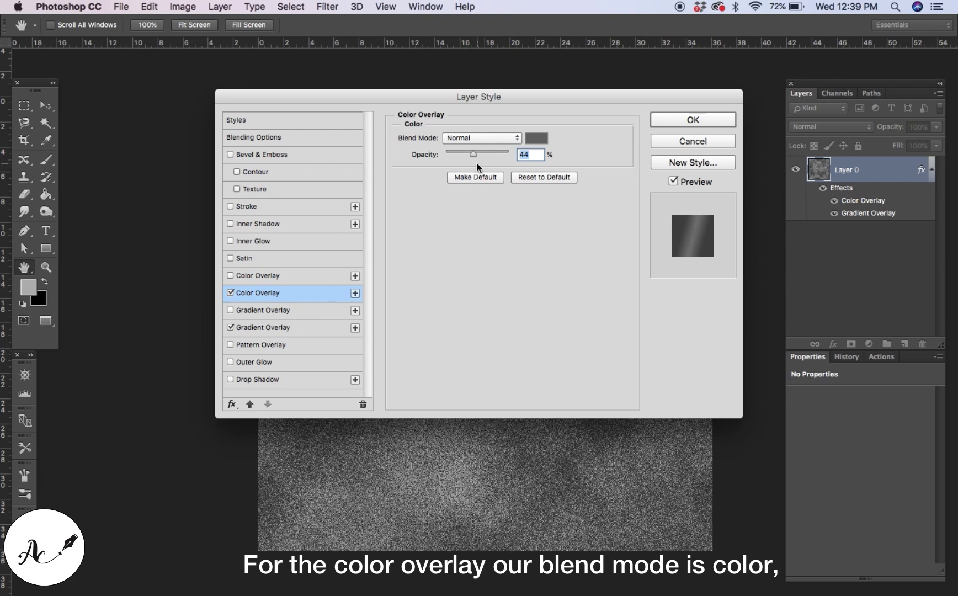
pyautogui.click(500, 139)
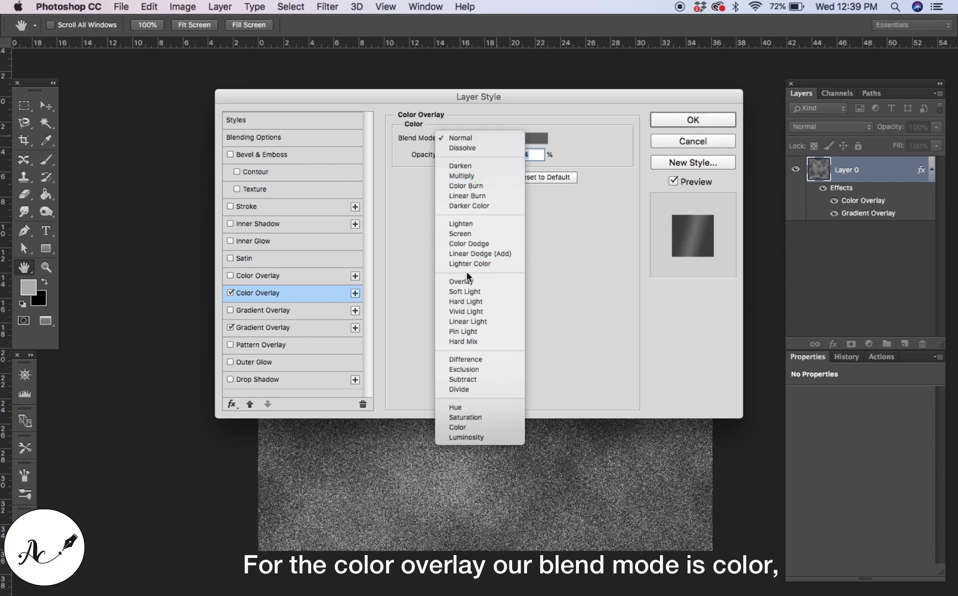
pyautogui.click(467, 427)
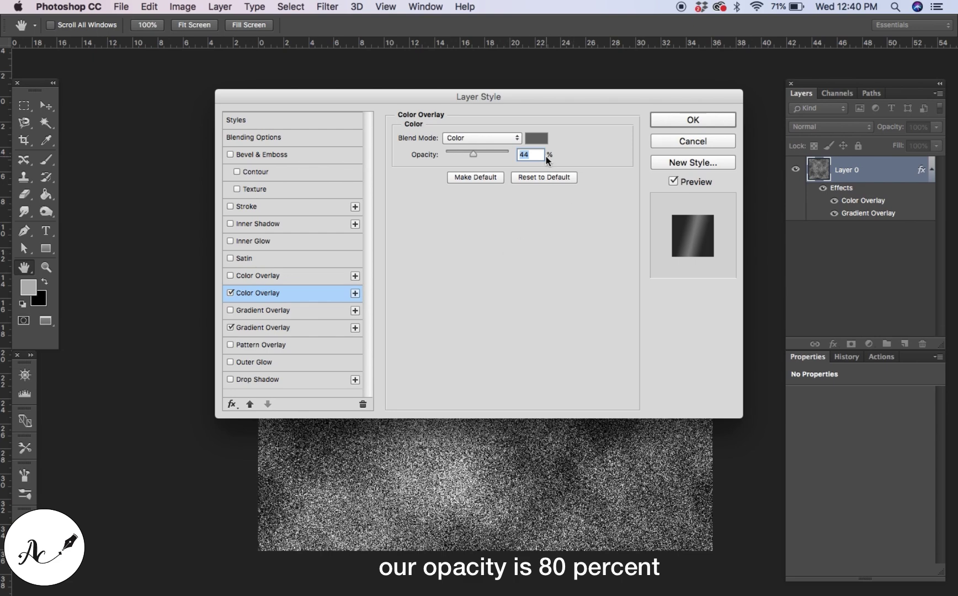
pyautogui.write('80')
# - Set the Color Overlay's color to gold-brown #8d5703 and apply the layer styles to Layer 0
pyautogui.click(535, 138)
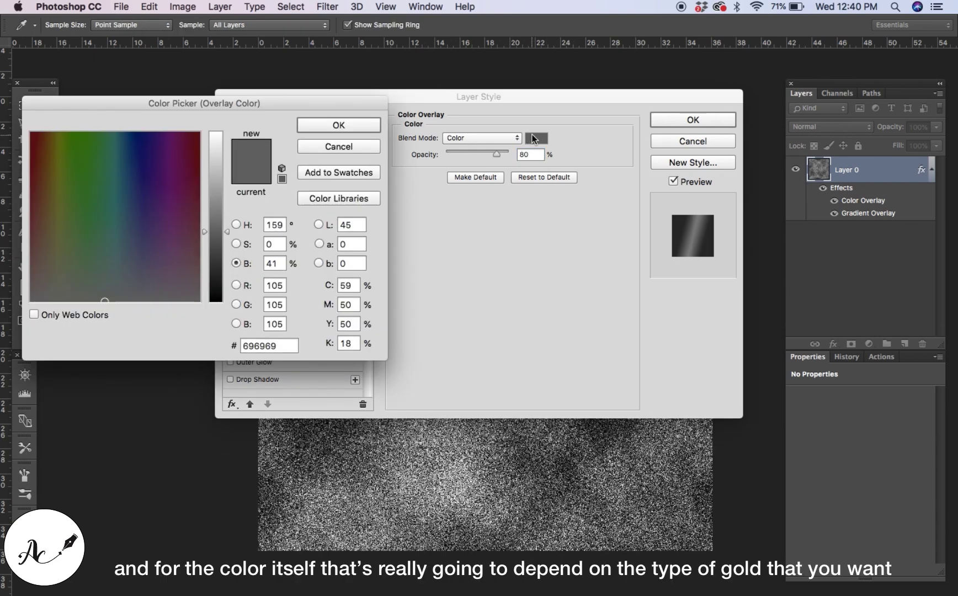
pyautogui.doubleClick(281, 345)
pyautogui.write('8')
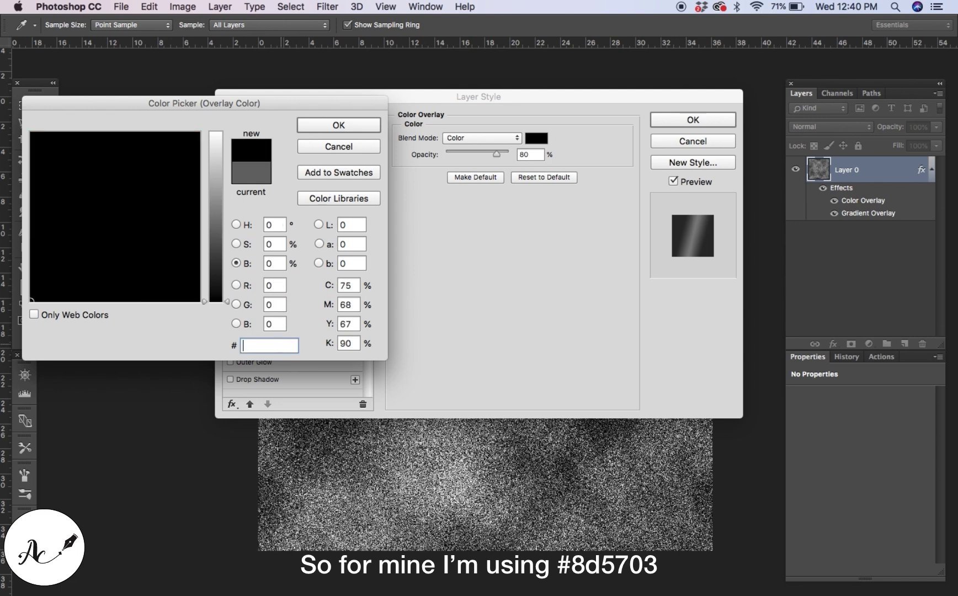
pyautogui.write('d')
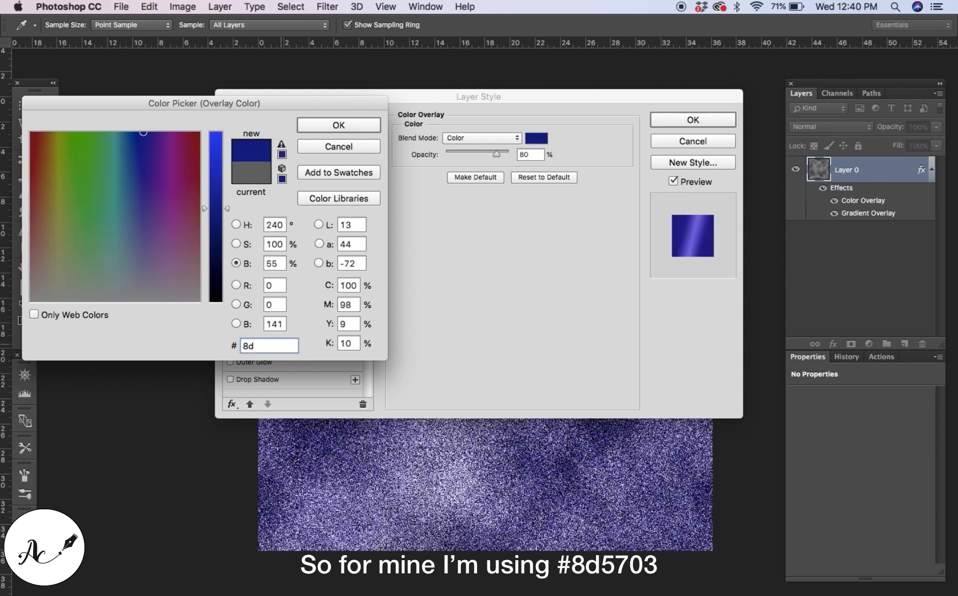
pyautogui.write('5703')
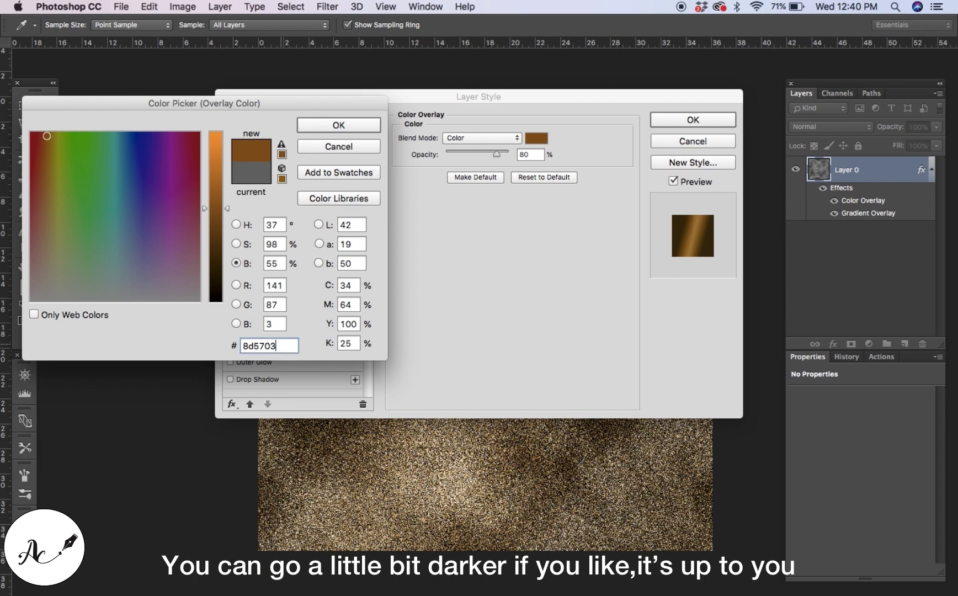
pyautogui.click(356, 129)
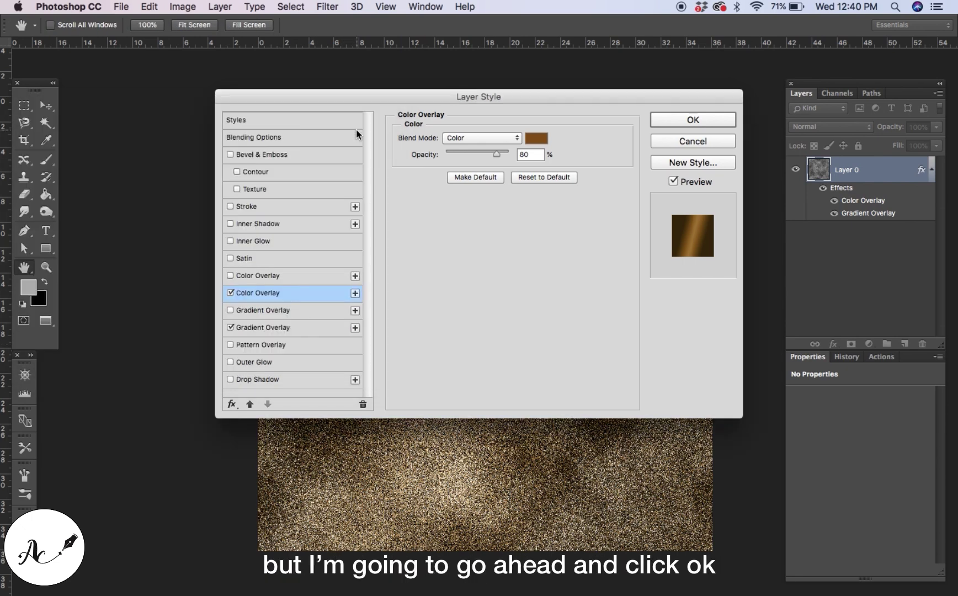
pyautogui.click(690, 122)
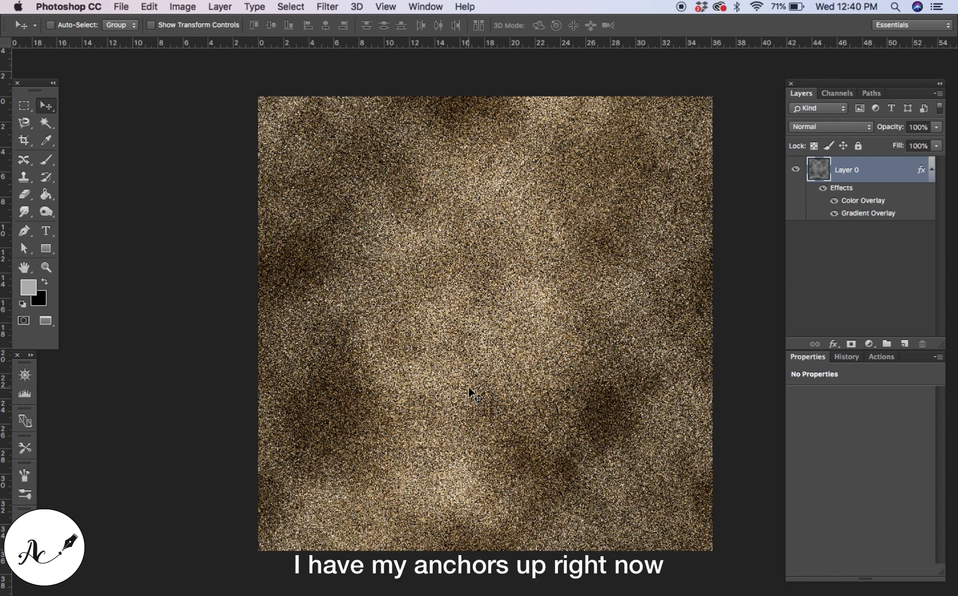
# - Enlarge Layer 0 proportionally about its center to about 216% with Free Transform and apply the transformation
pyautogui.press('super+t')
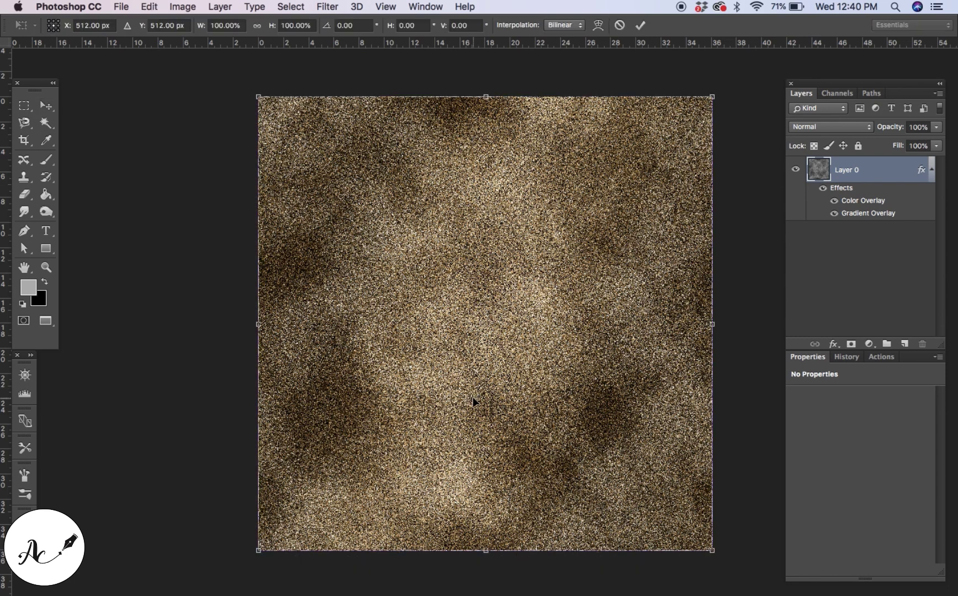
pyautogui.click(46, 105)
pyautogui.press('super+t')
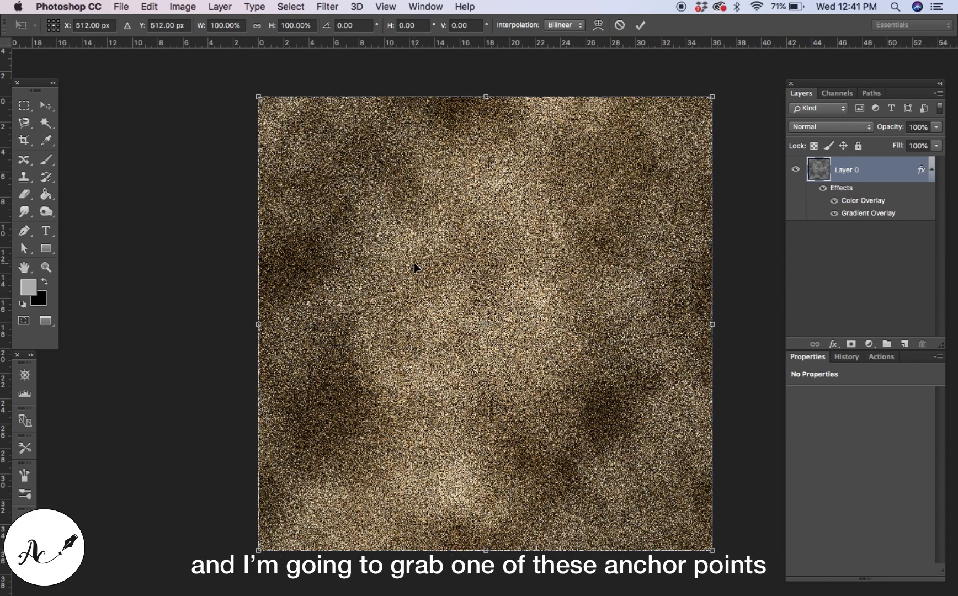
pyautogui.moveTo(713, 96); pyautogui.dragTo(734, 87)
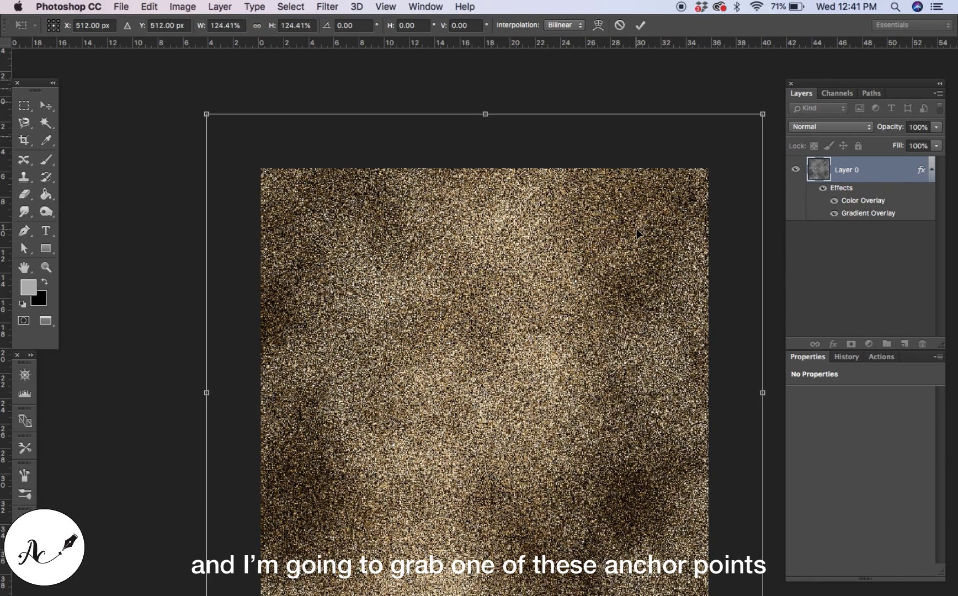
pyautogui.press('super+minus')
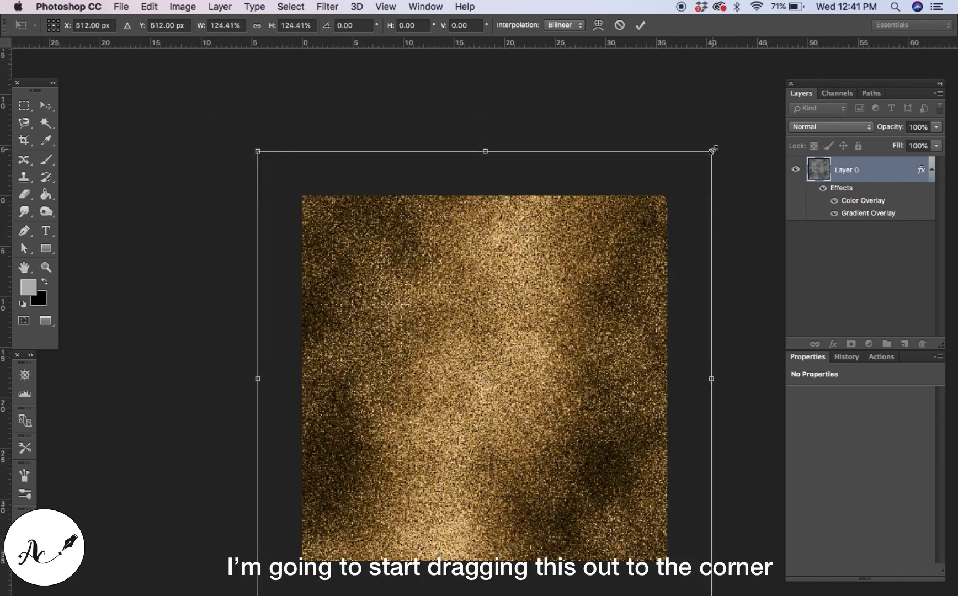
pyautogui.moveTo(714, 149)
pyautogui.mouseDown()
pyautogui.moveTo(773, 83)
pyautogui.moveTo(727, 163)
pyautogui.mouseUp()
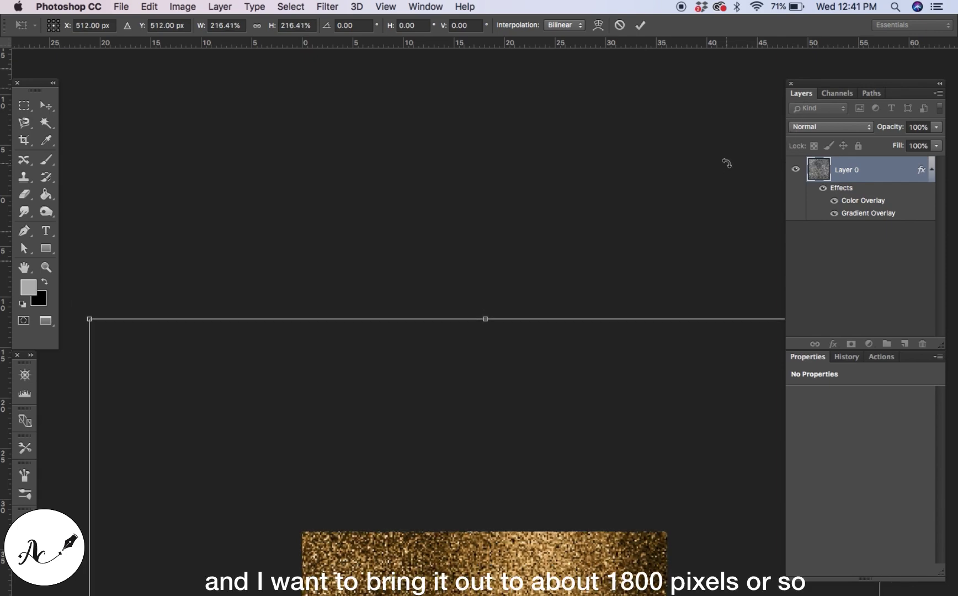
pyautogui.scroll(-10, 569, 467)
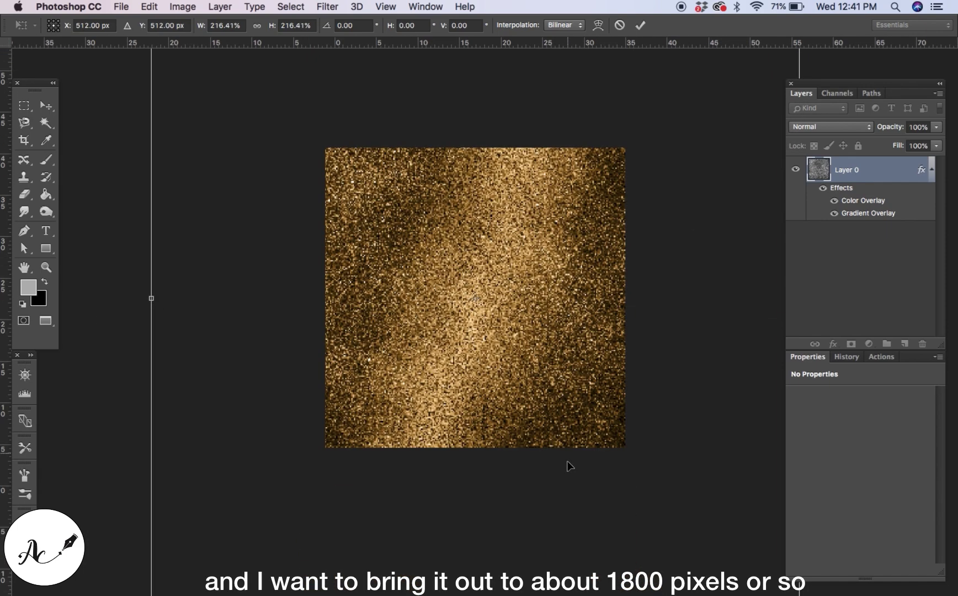
pyautogui.scroll(10, 569, 466)
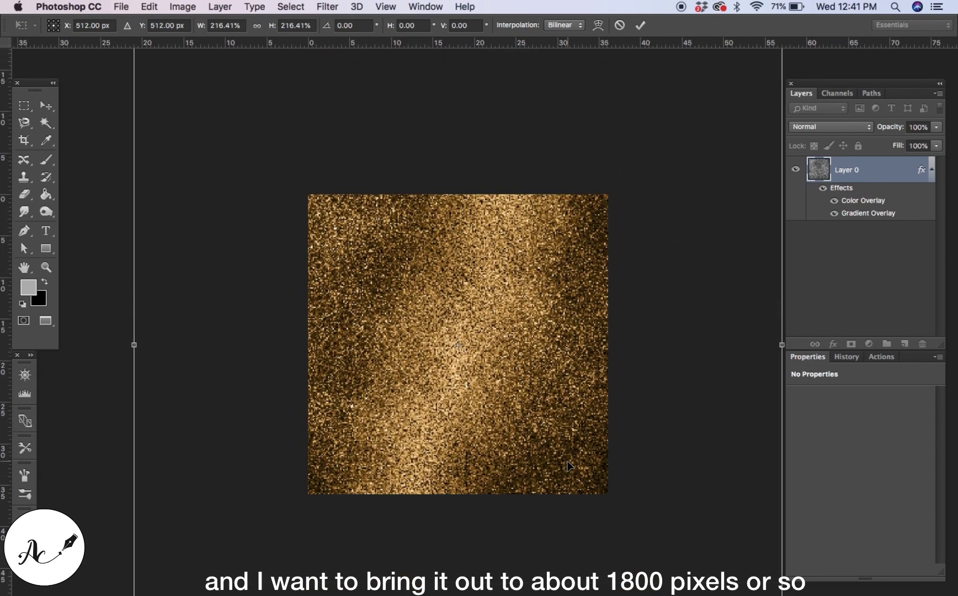
pyautogui.scroll(2, 569, 466)
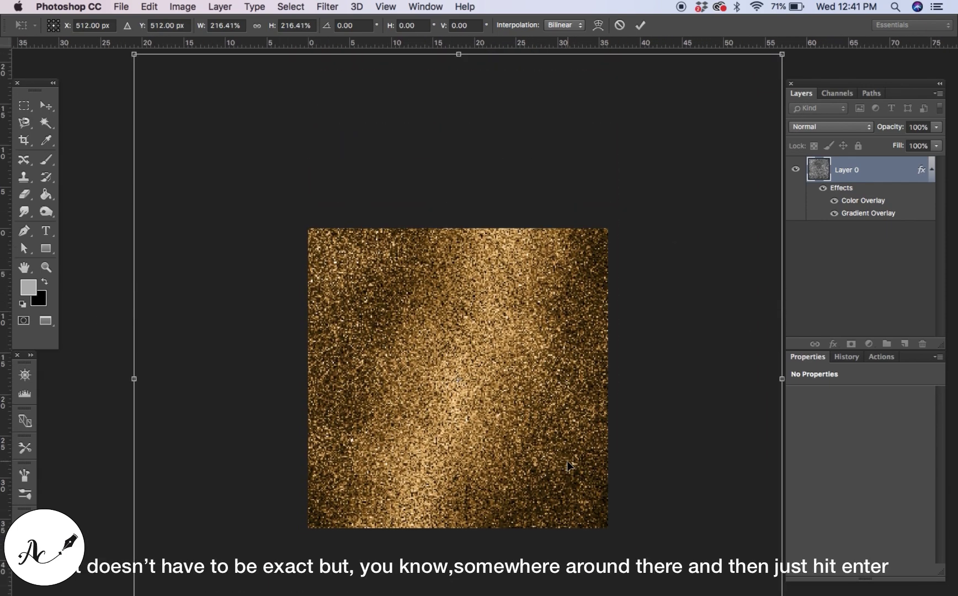
pyautogui.click(645, 31)
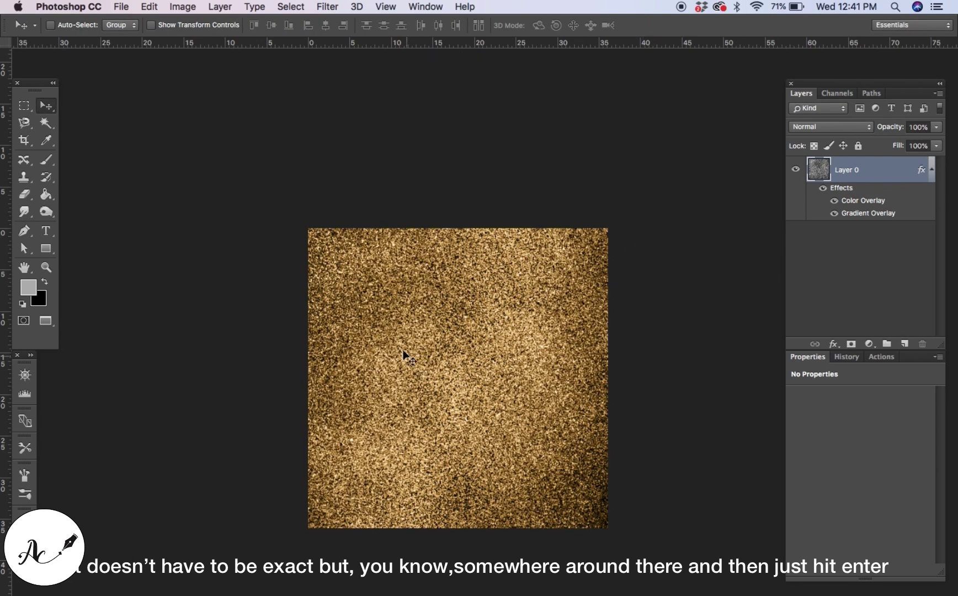
# - Crop the image to the existing canvas bounds, deleting the excess pixels of the enlarged layer
pyautogui.scroll(-5, 445, 424)
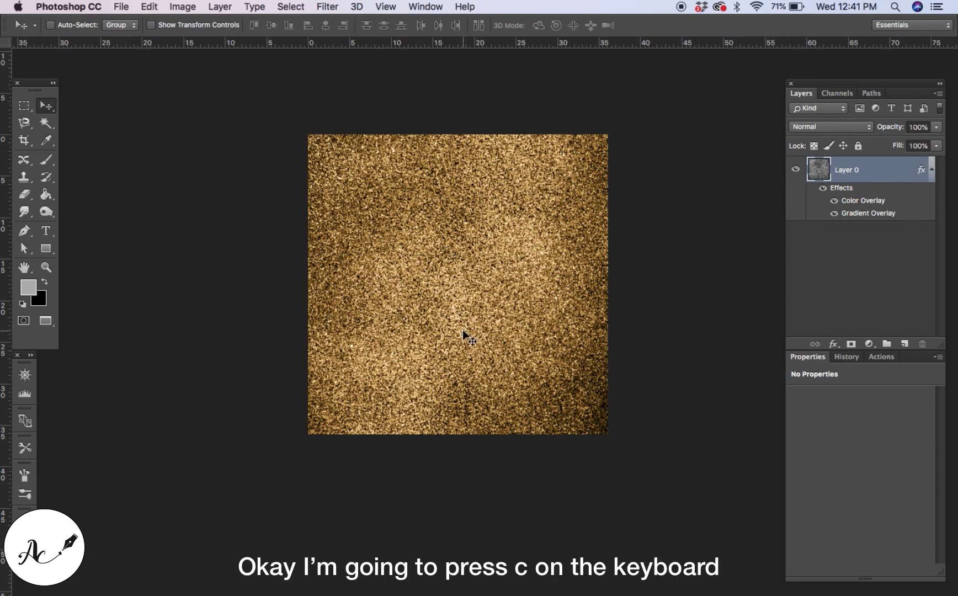
pyautogui.press('c')
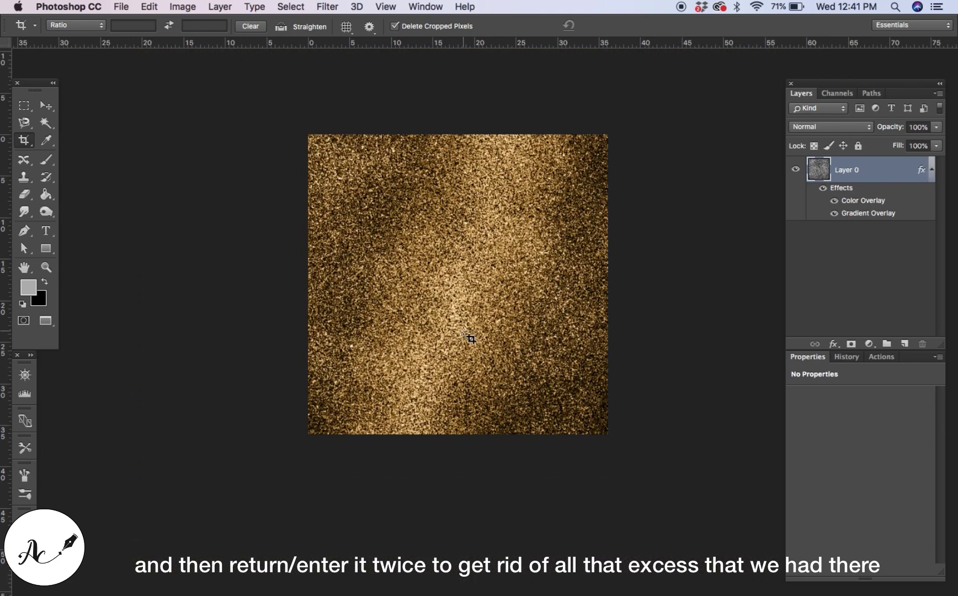
pyautogui.press('Return')
pyautogui.press('Return')
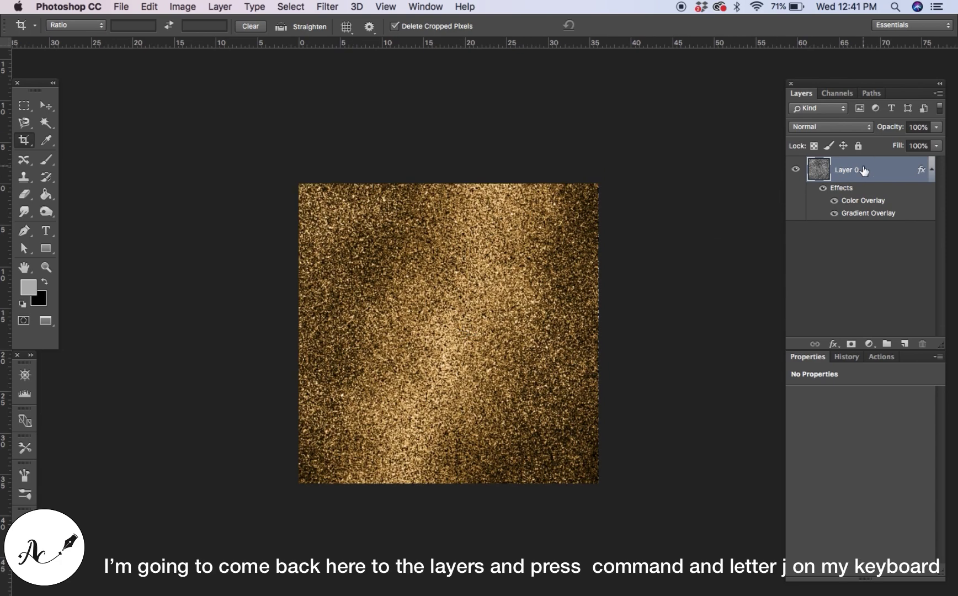
# - Duplicate Layer 0 and clear the layer style from the copy
pyautogui.press('super+j')
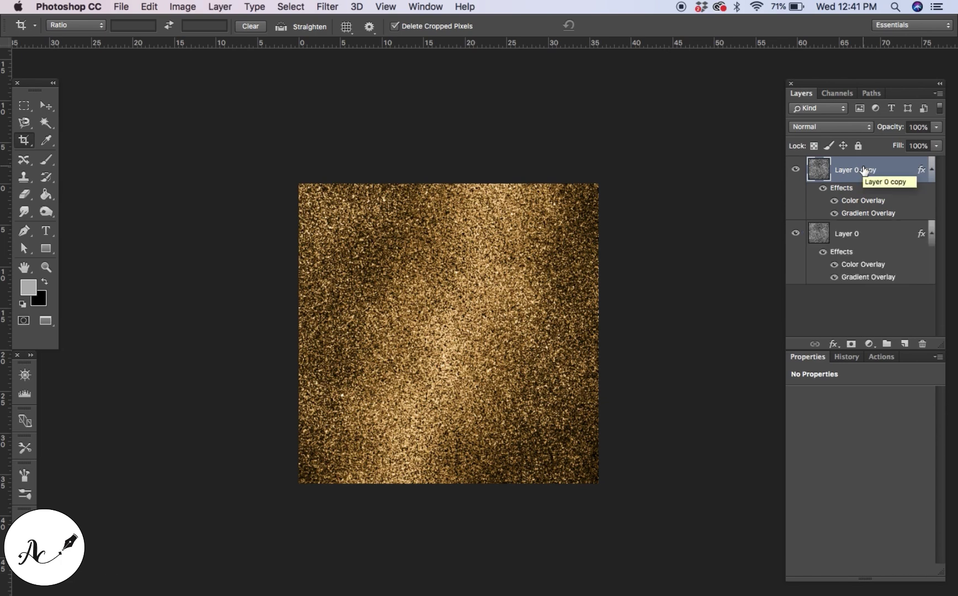
pyautogui.rightClick(924, 171)
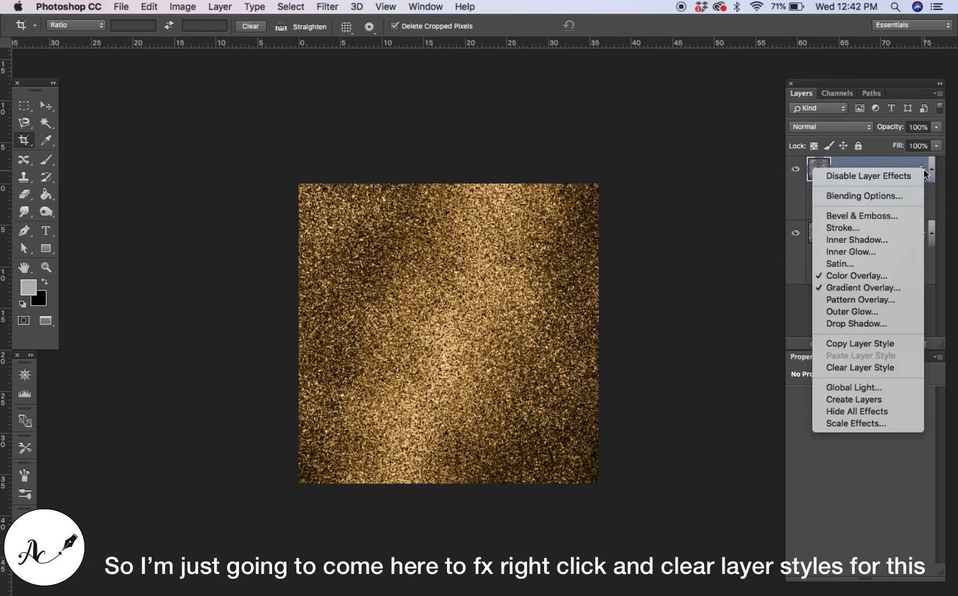
pyautogui.click(877, 367)
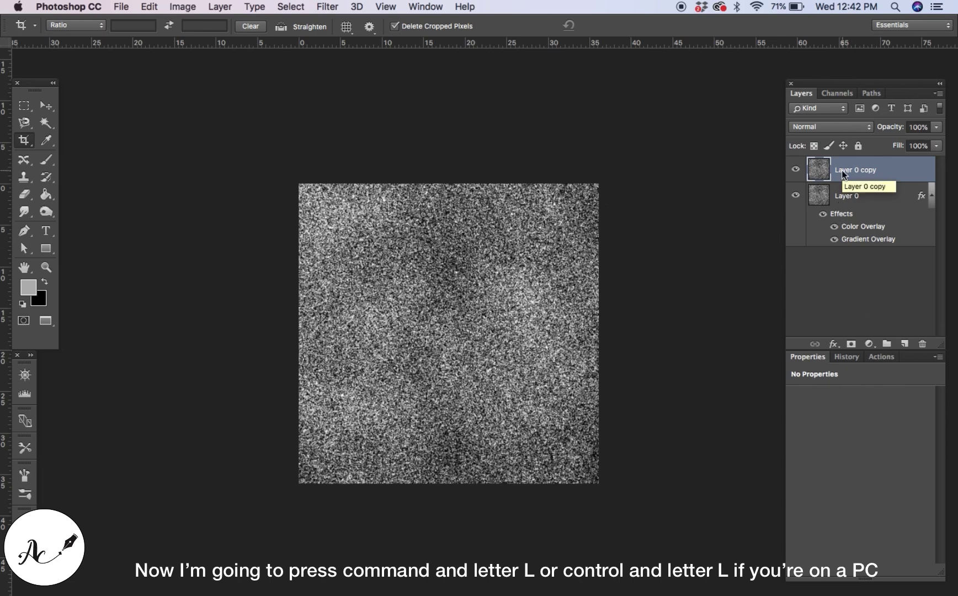
# - Apply a Levels adjustment to the Layer 0 copy with the shadow input level set to 253
pyautogui.press('super+l')
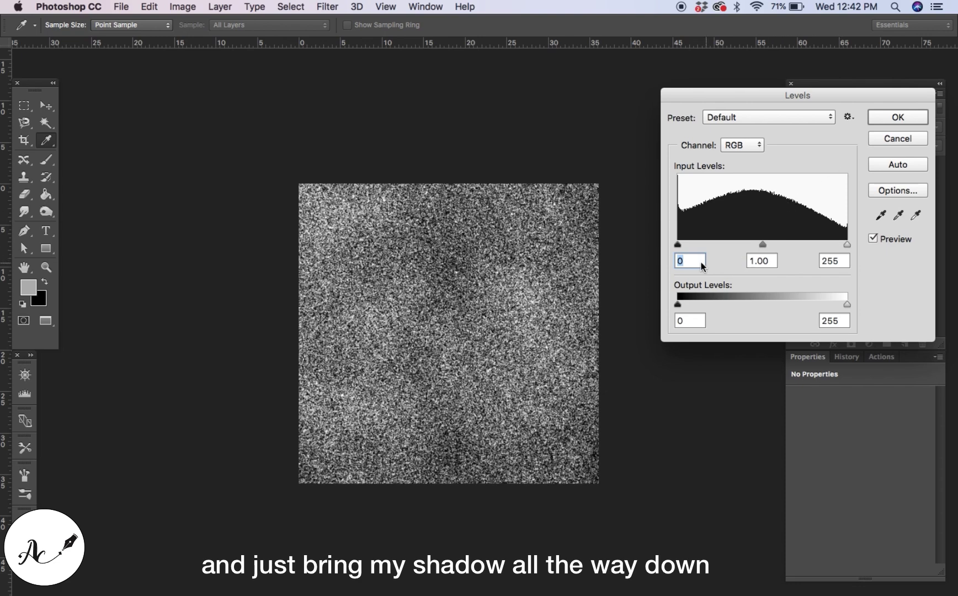
pyautogui.press('BackSpace')
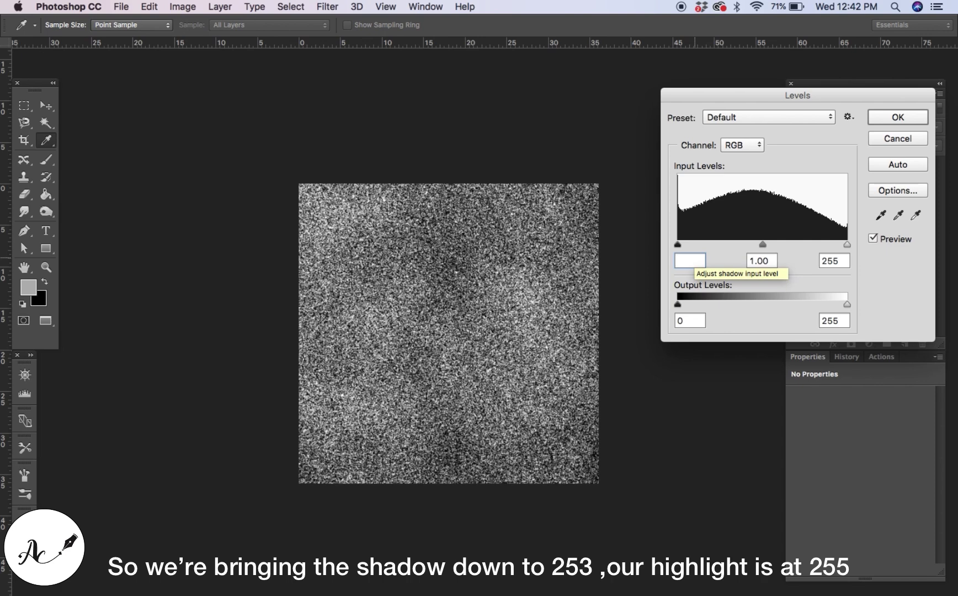
pyautogui.write('2')
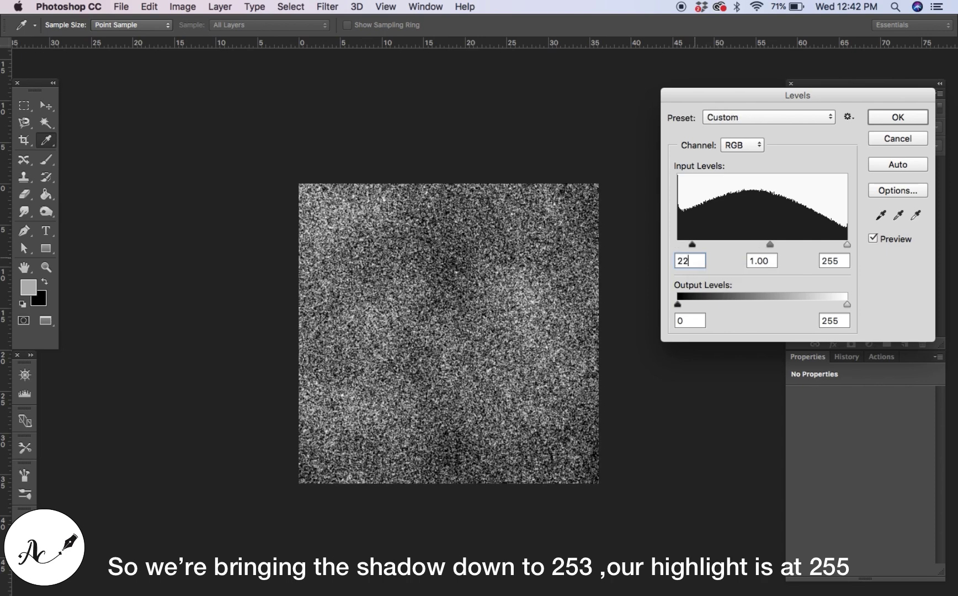
pyautogui.write('53')
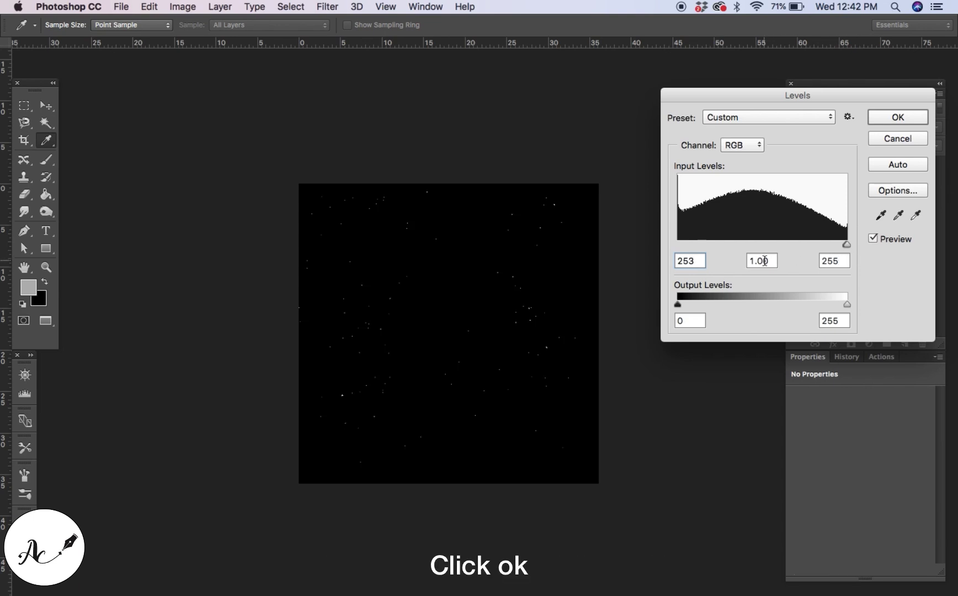
pyautogui.click(883, 118)
# - Duplicate the black speckled Layer 0 copy twice and switch to the Move tool
pyautogui.press('c')
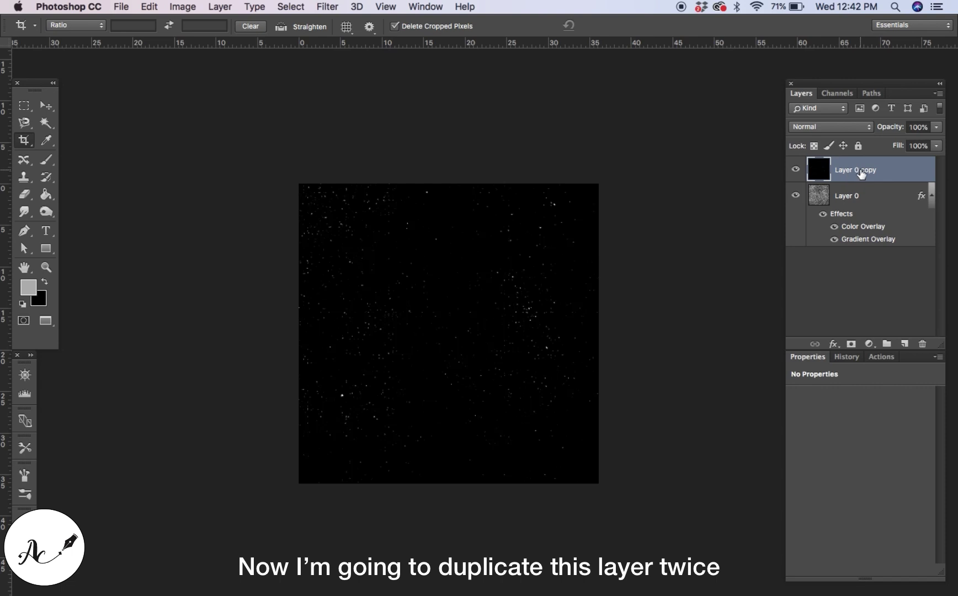
pyautogui.press('super+j')
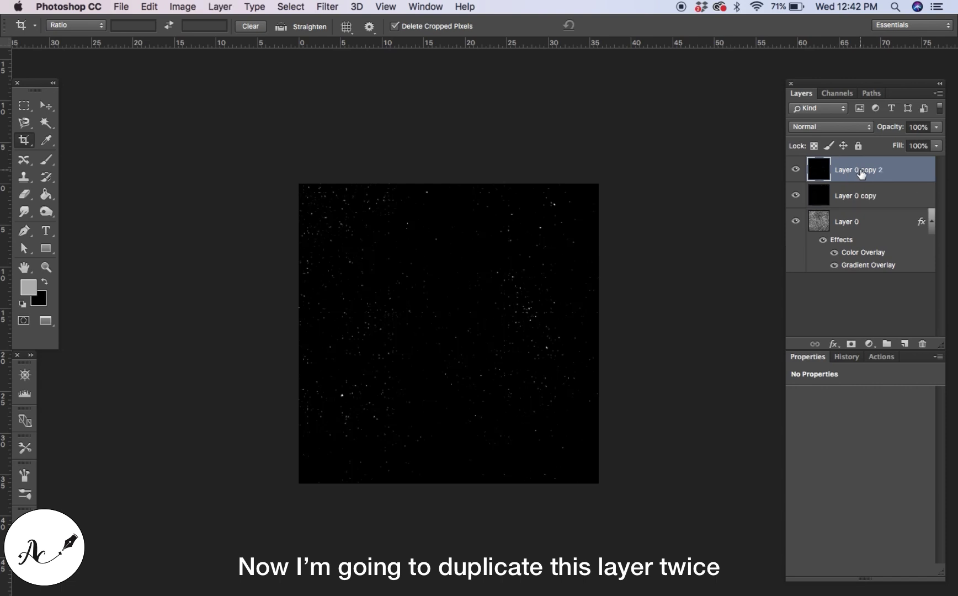
pyautogui.press('super+j')
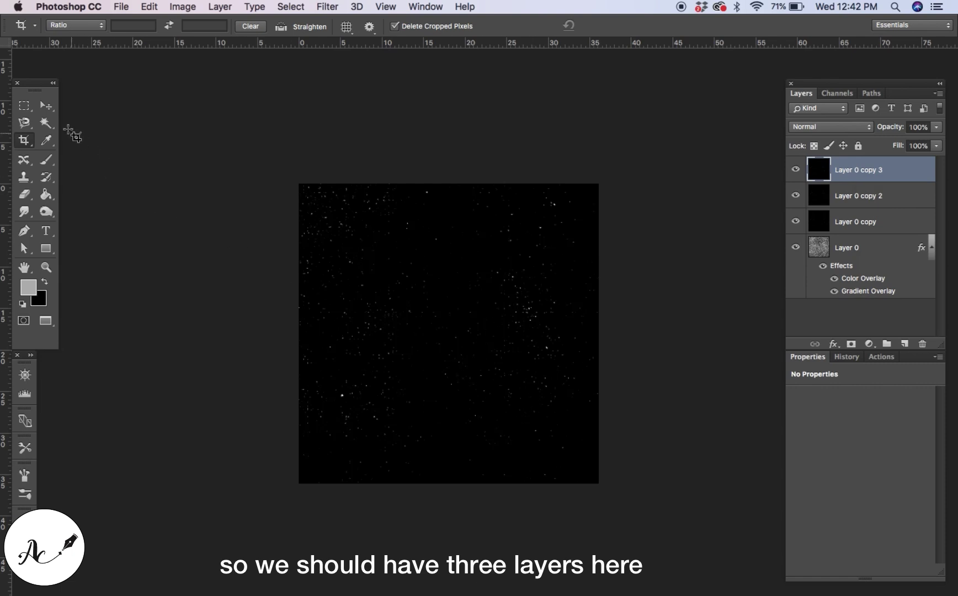
pyautogui.click(46, 106)
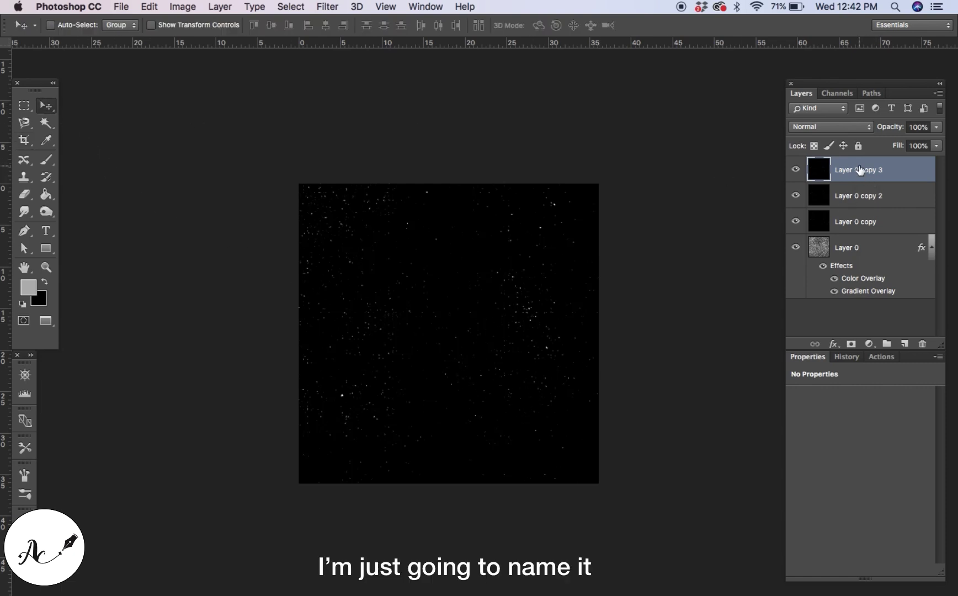
# - Rename the three black speckled layers 3, 2 and 1 from the uppermost layer downward
pyautogui.doubleClick(860, 169)
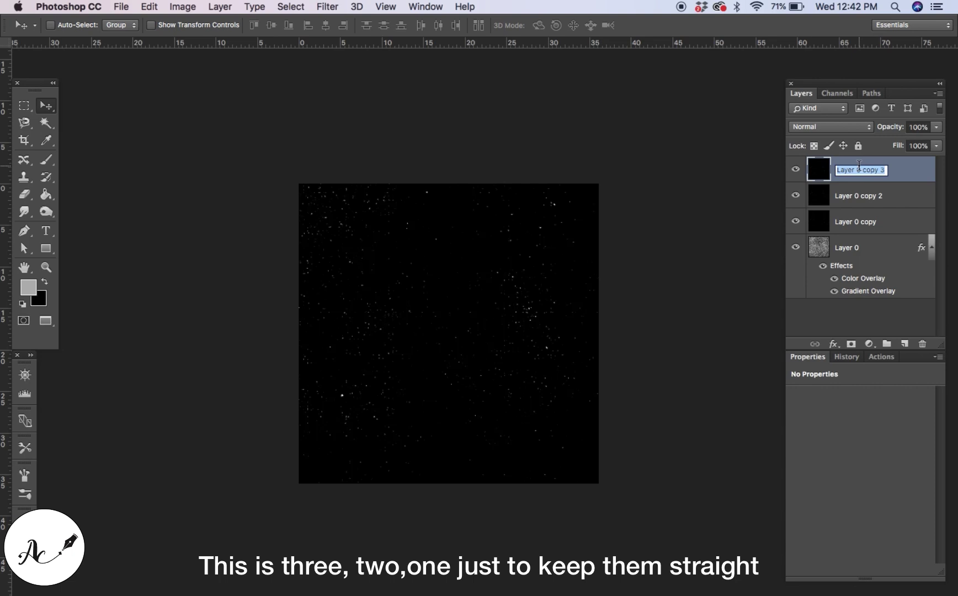
pyautogui.press('BackSpace')
pyautogui.write('3')
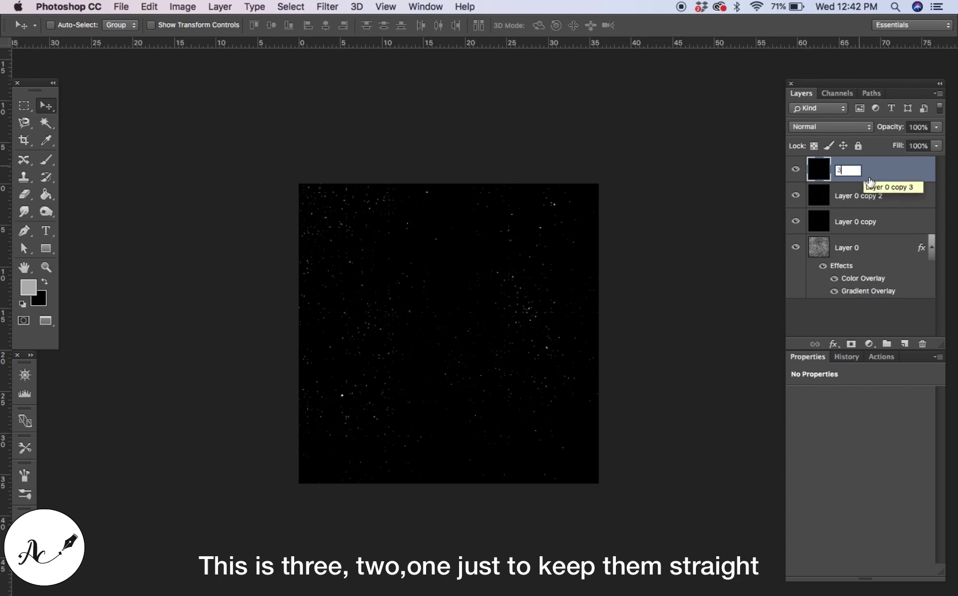
pyautogui.doubleClick(877, 195)
pyautogui.press('BackSpace')
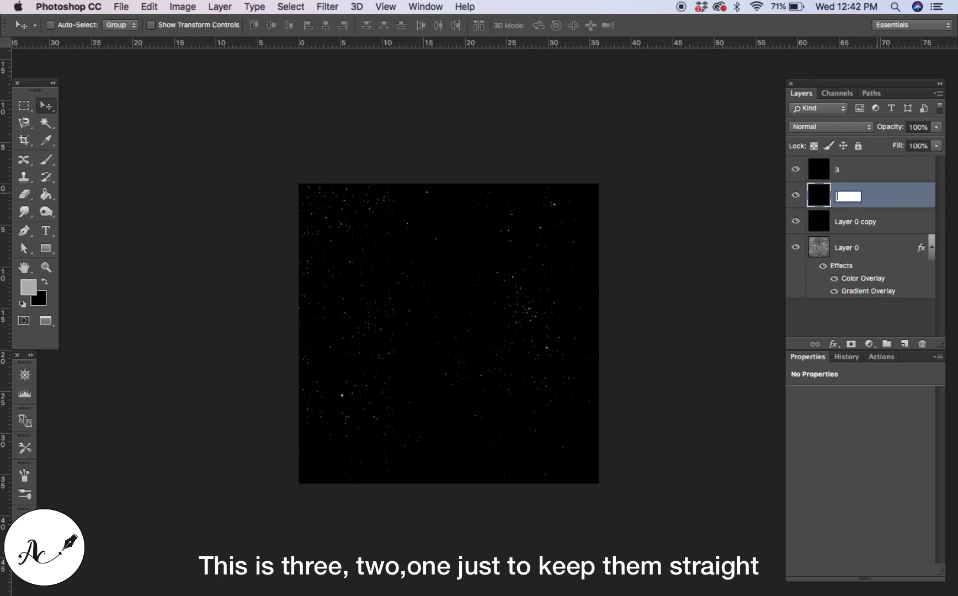
pyautogui.write('2')
pyautogui.doubleClick(864, 221)
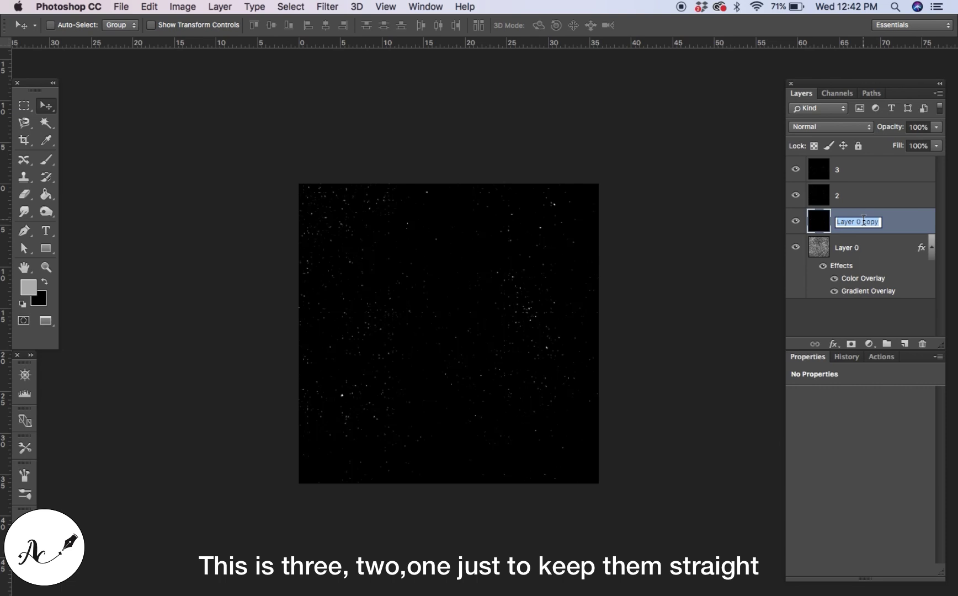
pyautogui.press('BackSpace')
pyautogui.write('1')
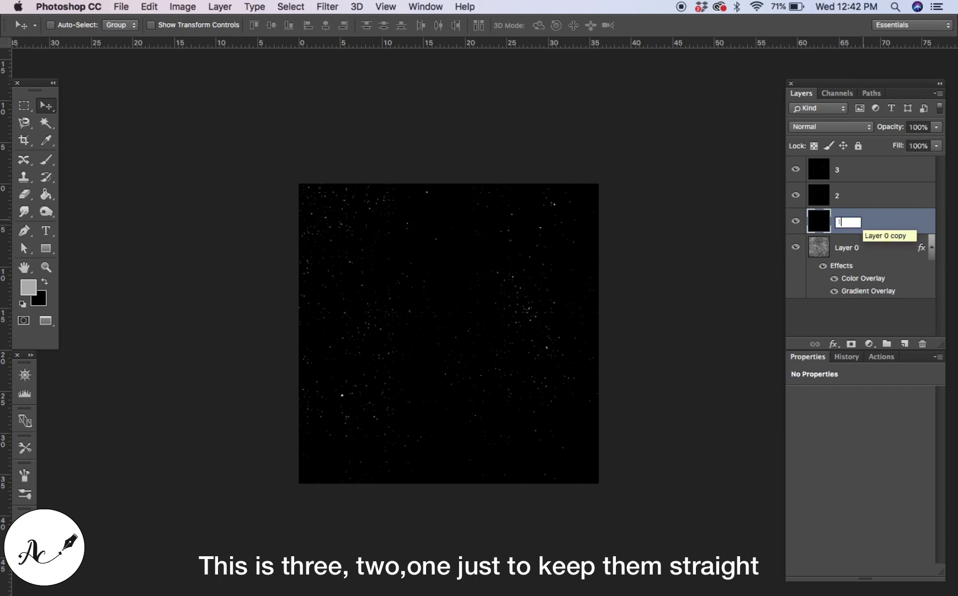
pyautogui.click(892, 193)
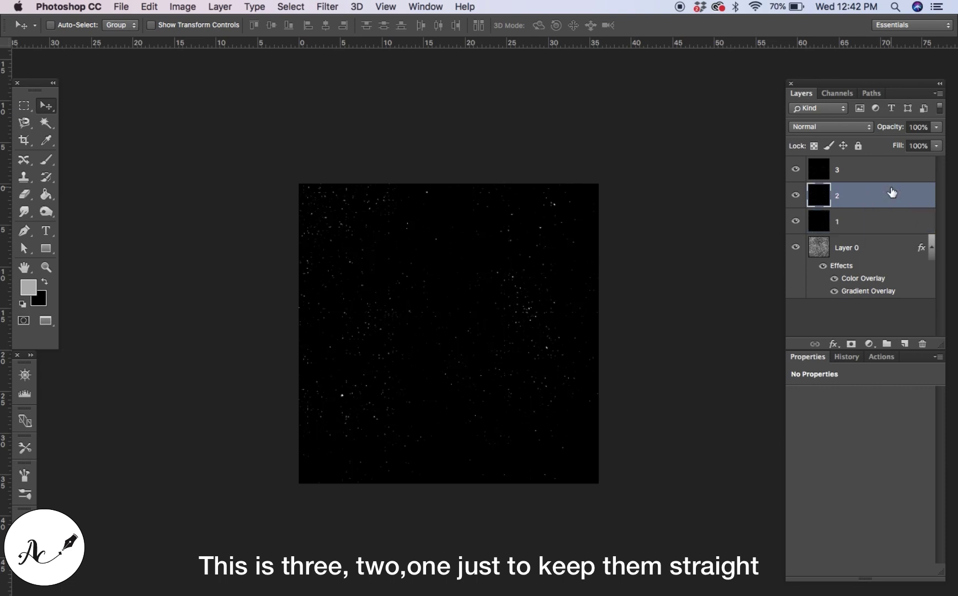
# - Apply a Gaussian Blur with a radius of 1.0 pixels to layer 3
pyautogui.click(860, 175)
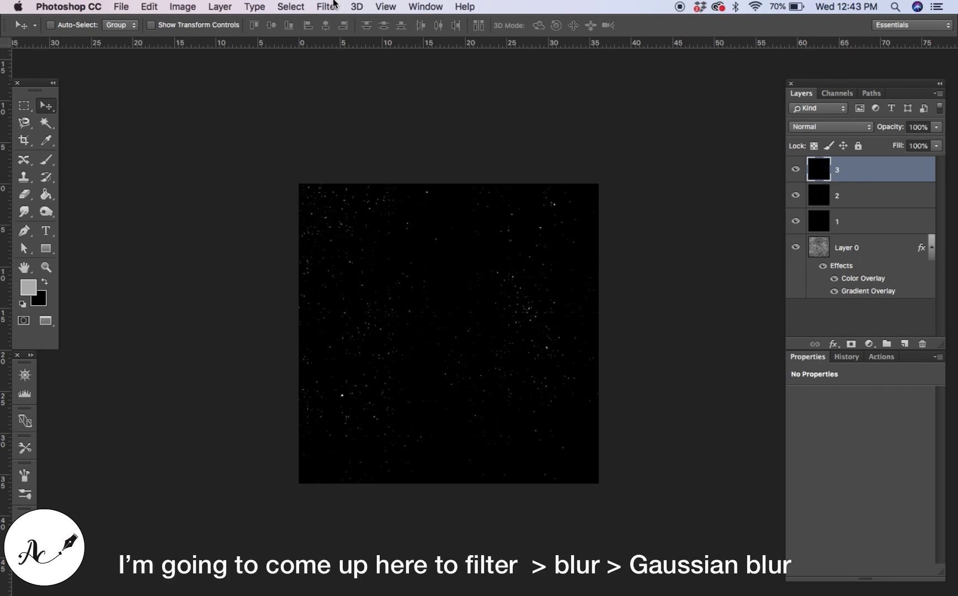
pyautogui.click(334, 5)
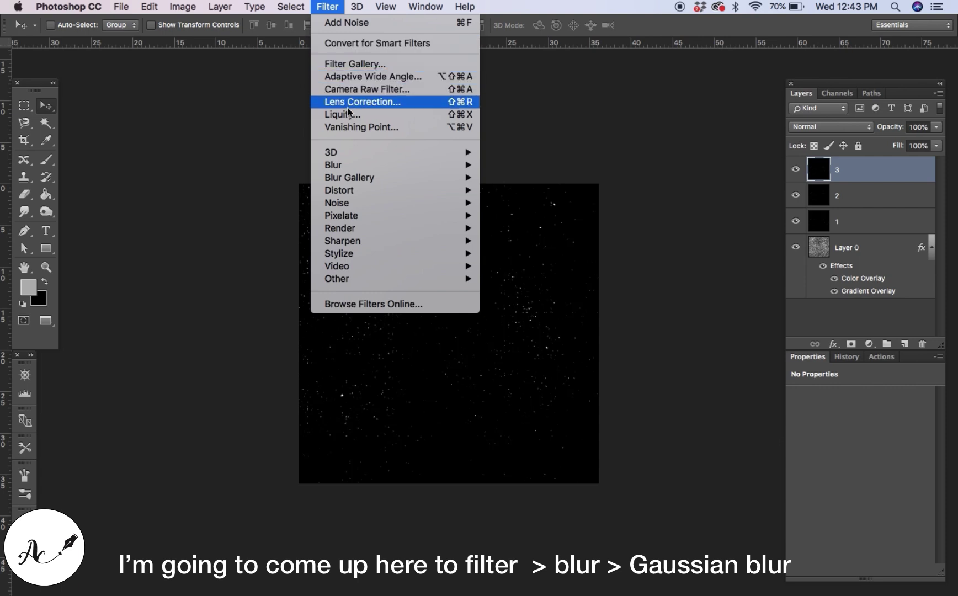
pyautogui.moveTo(353, 165)
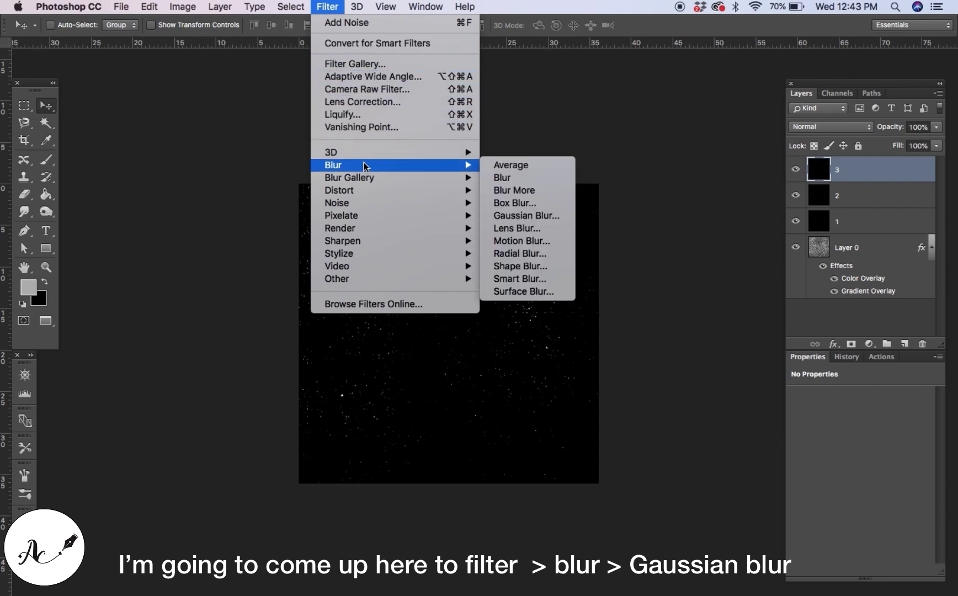
pyautogui.click(525, 215)
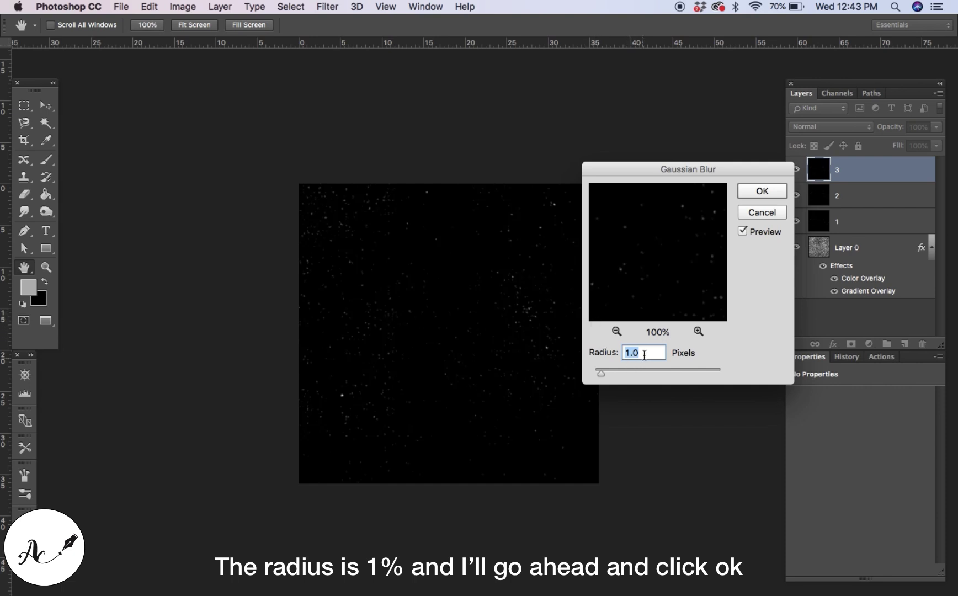
pyautogui.click(752, 196)
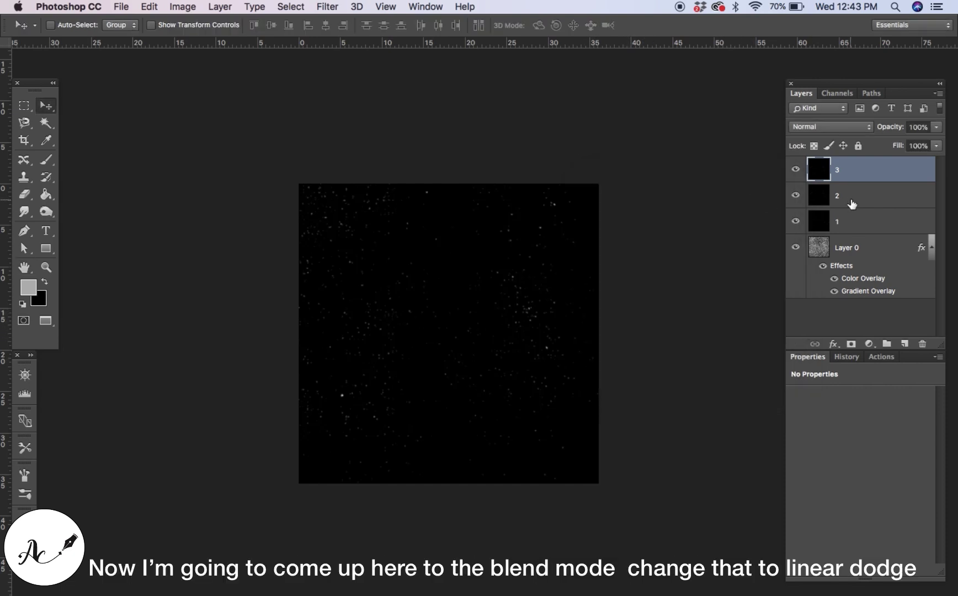
# - Set the blend mode of layer 3 to Linear Dodge (Add)
pyautogui.click(846, 128)
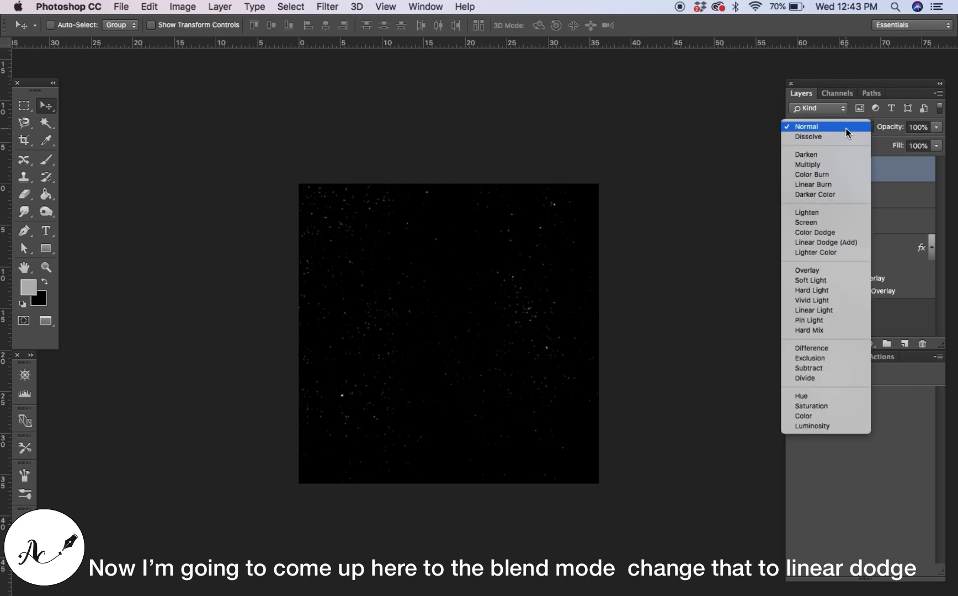
pyautogui.click(830, 246)
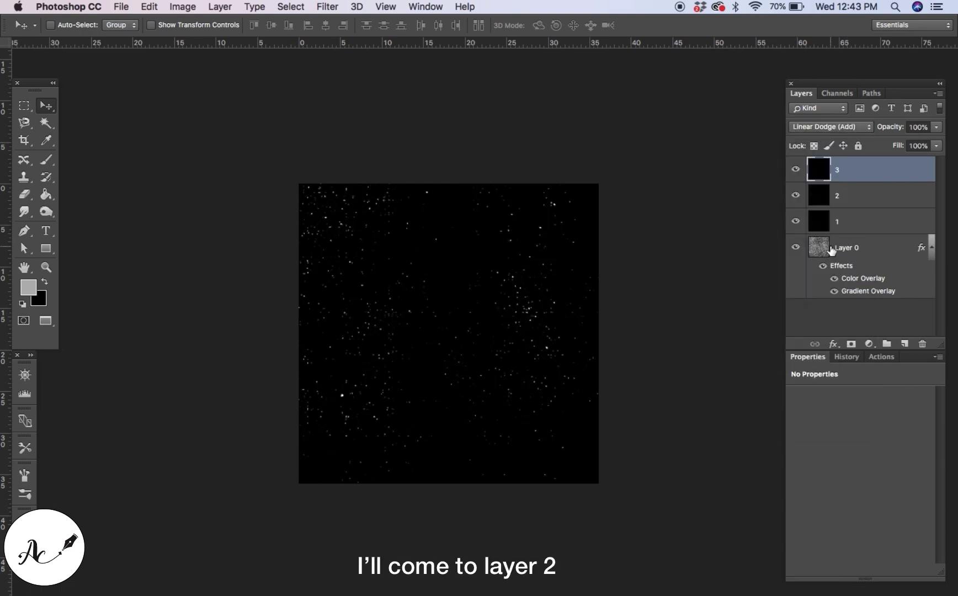
# - Apply a Motion Blur to layer 2 at a 50° angle and 10 pixels distance, and set its blend mode to Linear Dodge (Add)
pyautogui.click(872, 196)
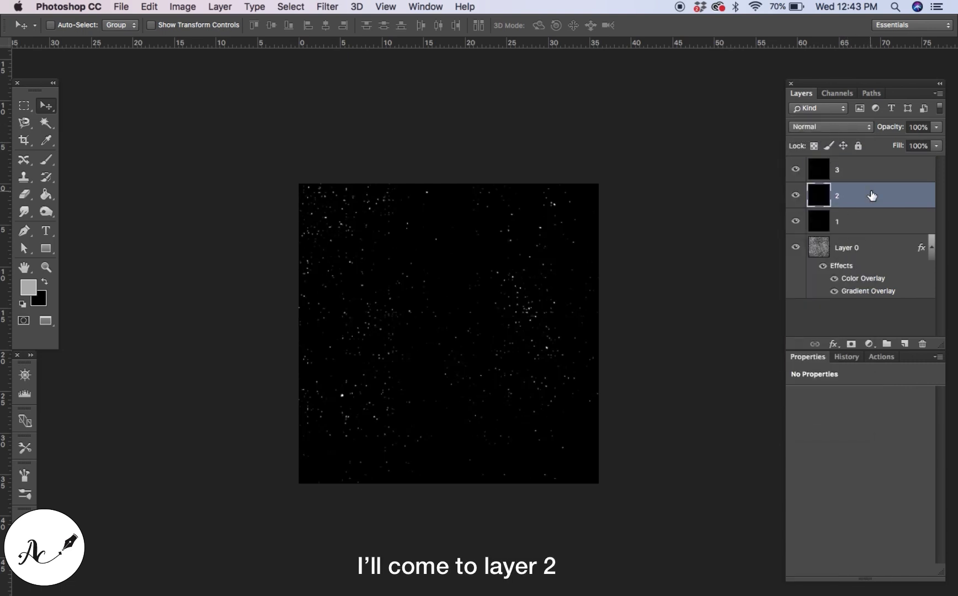
pyautogui.click(329, 6)
pyautogui.moveTo(391, 165)
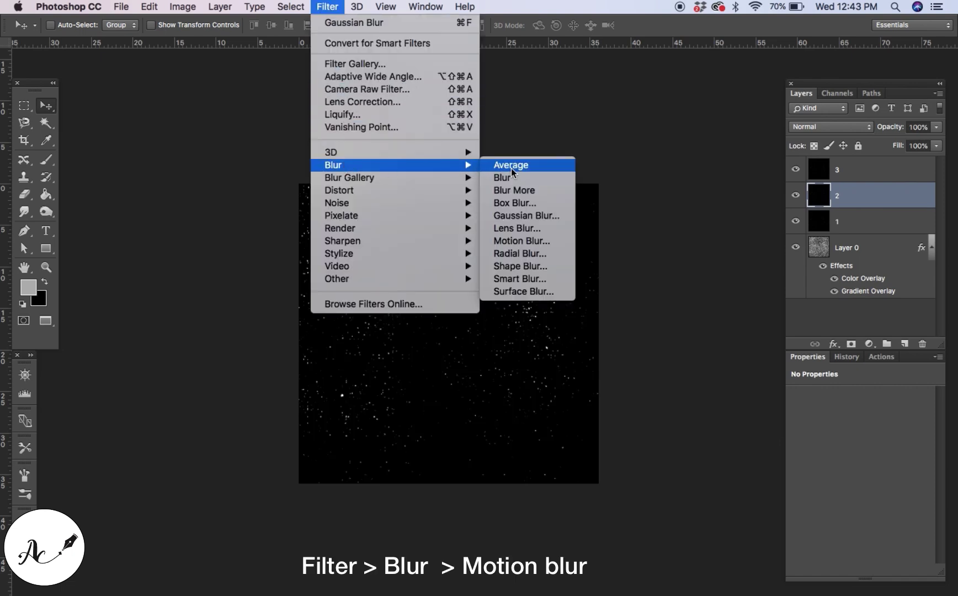
pyautogui.click(513, 242)
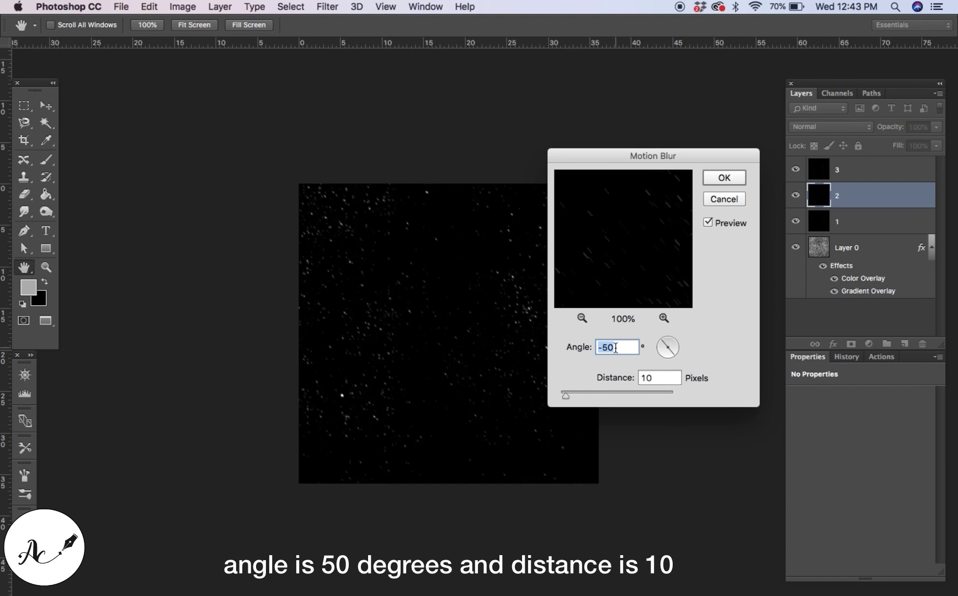
pyautogui.press('BackSpace')
pyautogui.write('50')
pyautogui.click(734, 177)
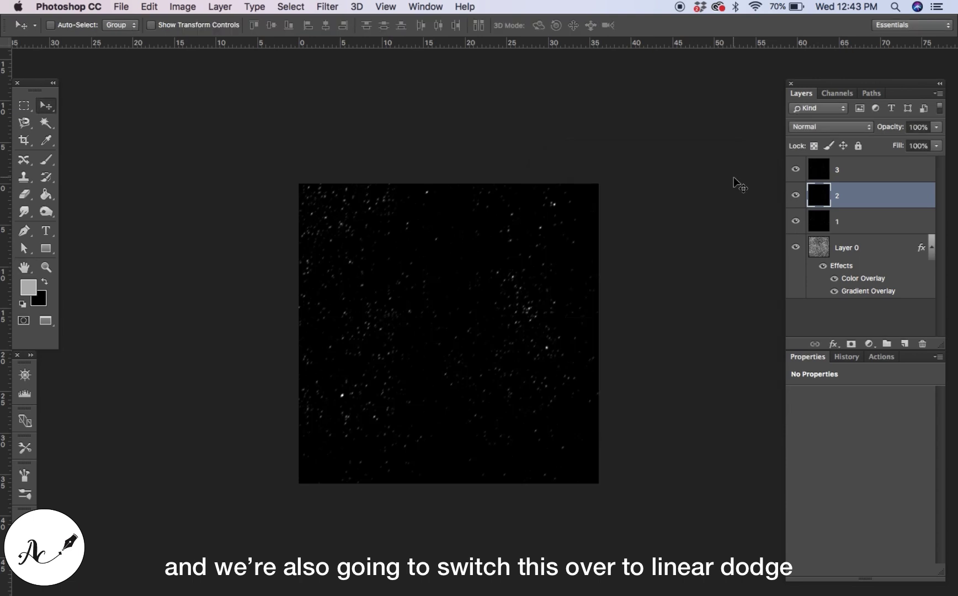
pyautogui.click(828, 128)
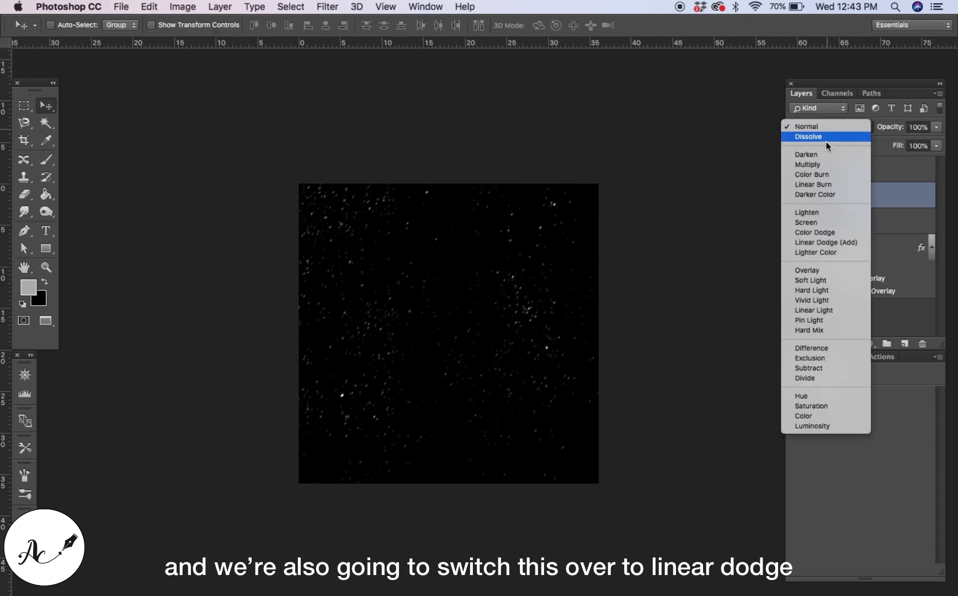
pyautogui.click(826, 243)
# - Apply a Motion Blur to layer 1 with an angle of -50° and a distance of 10 pixels
pyautogui.click(863, 230)
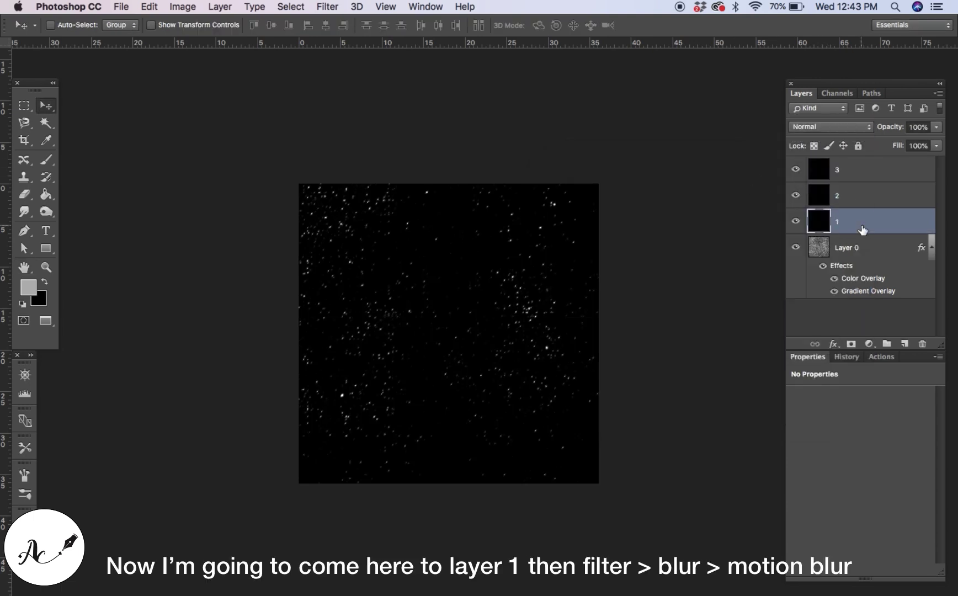
pyautogui.click(327, 7)
pyautogui.moveTo(342, 166)
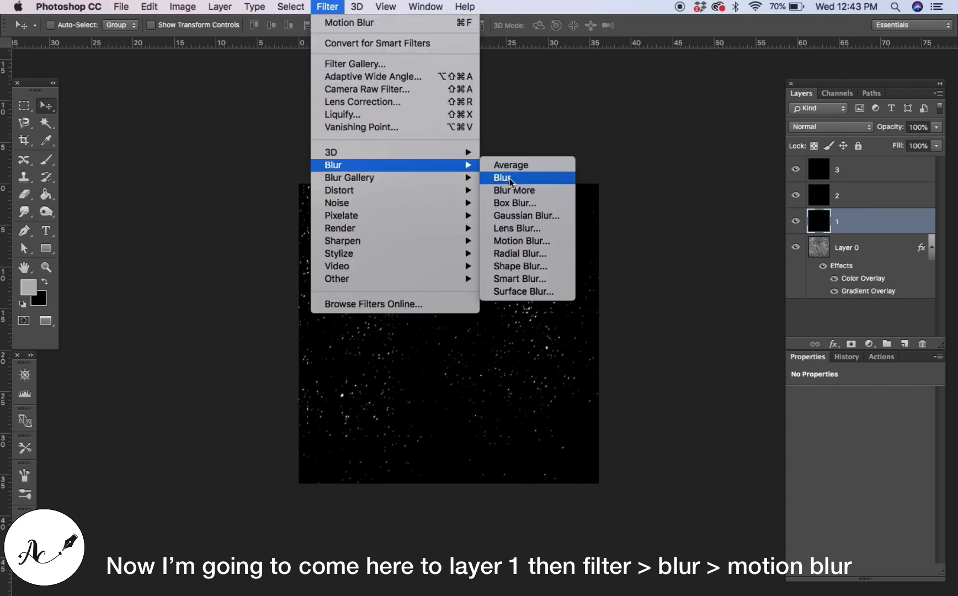
pyautogui.click(522, 241)
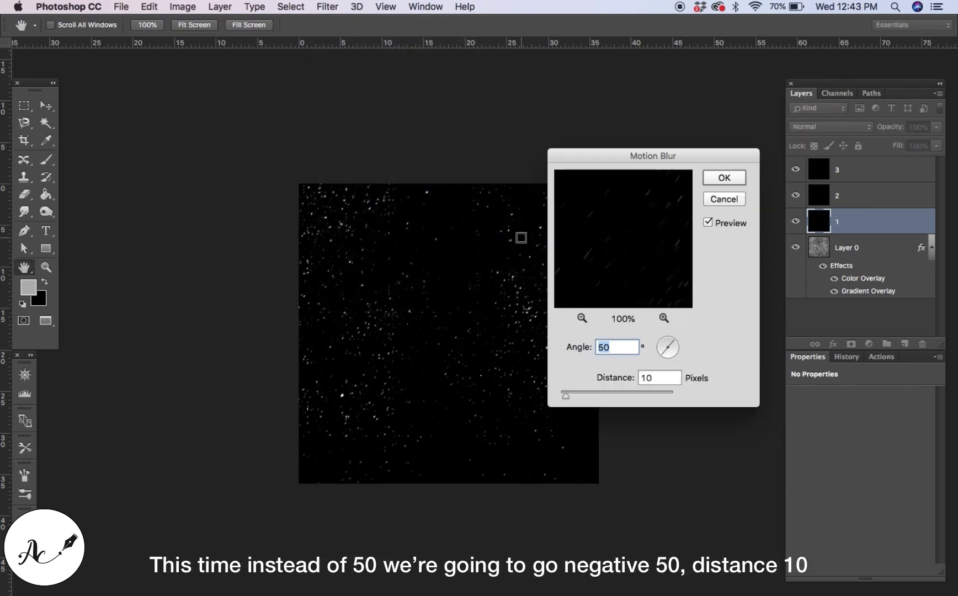
pyautogui.press('BackSpace')
pyautogui.write('-50')
pyautogui.click(715, 182)
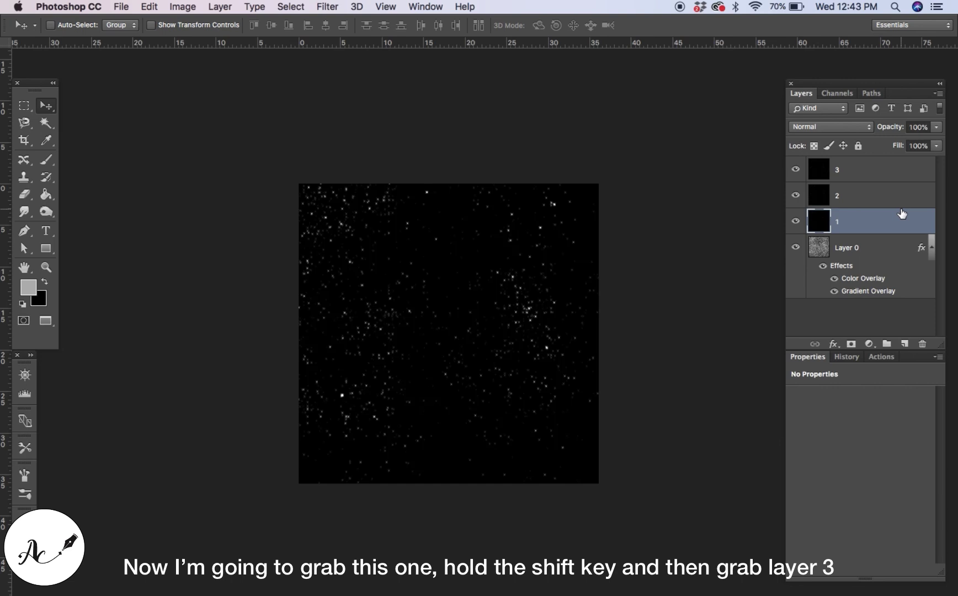
# - Merge layers 1, 2 and 3 into one layer and set its blend mode to Linear Dodge (Add)
pyautogui.keyDown('shift'); pyautogui.click(893, 174); pyautogui.keyUp('shift')
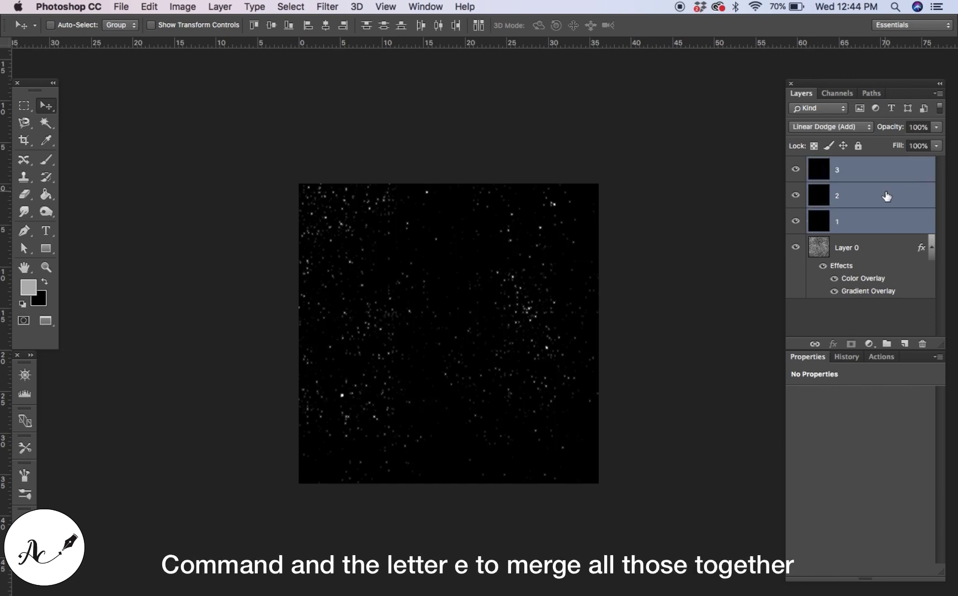
pyautogui.press('super+e')
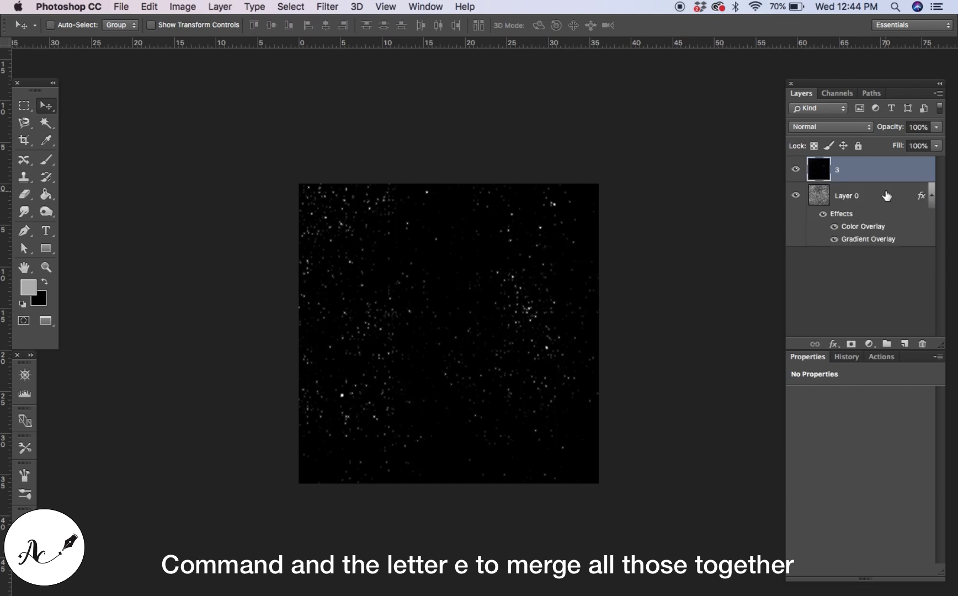
pyautogui.click(849, 127)
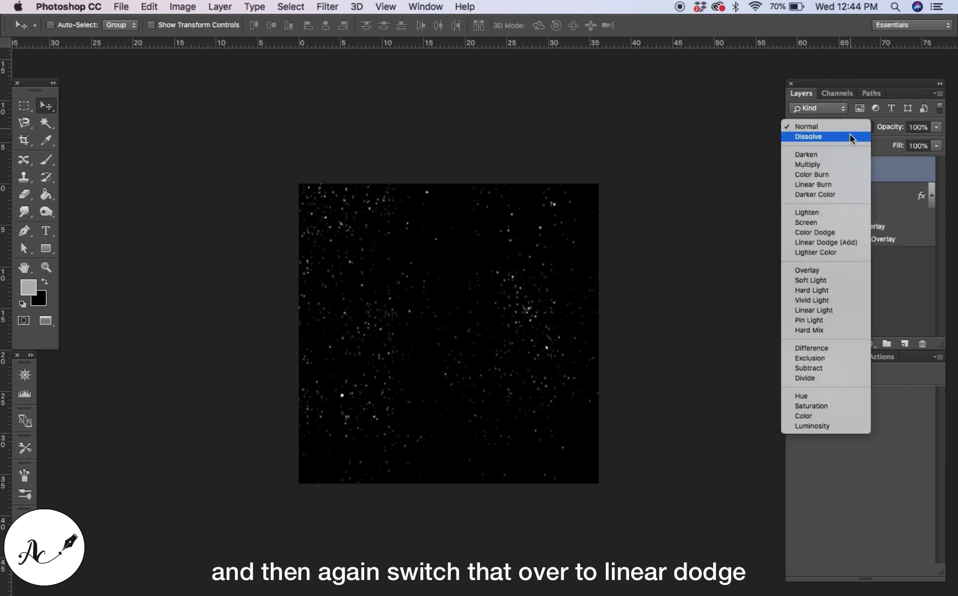
pyautogui.click(836, 242)
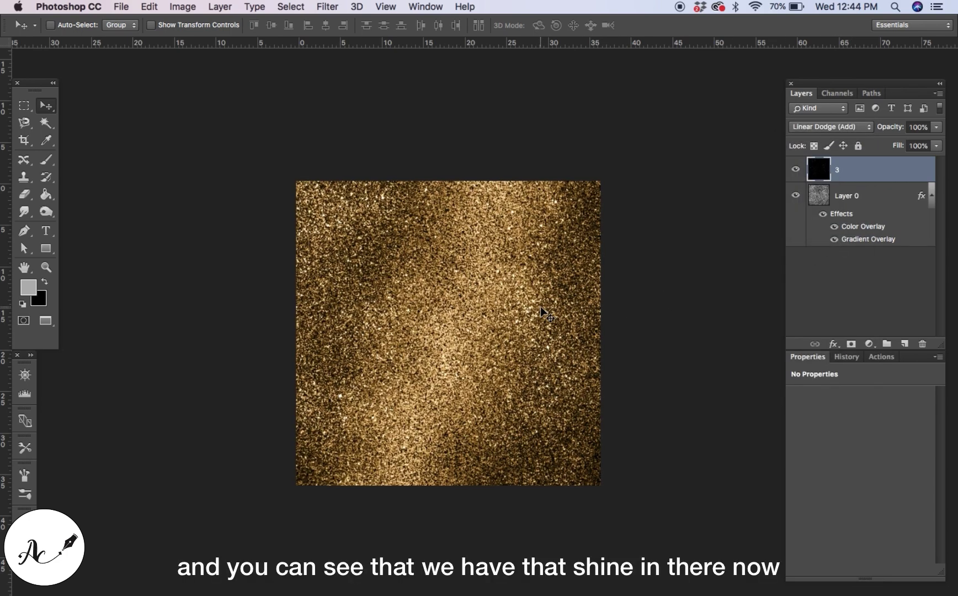
# - Duplicate the merged sparkle layer to intensify the shine over the gold glitter
pyautogui.scroll(2, 543, 313)
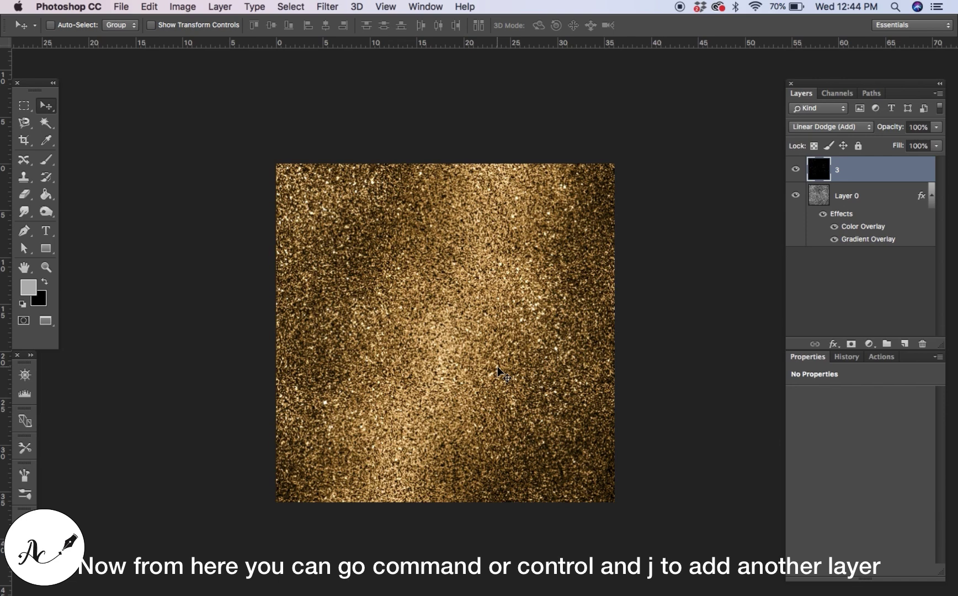
pyautogui.press('super+j')
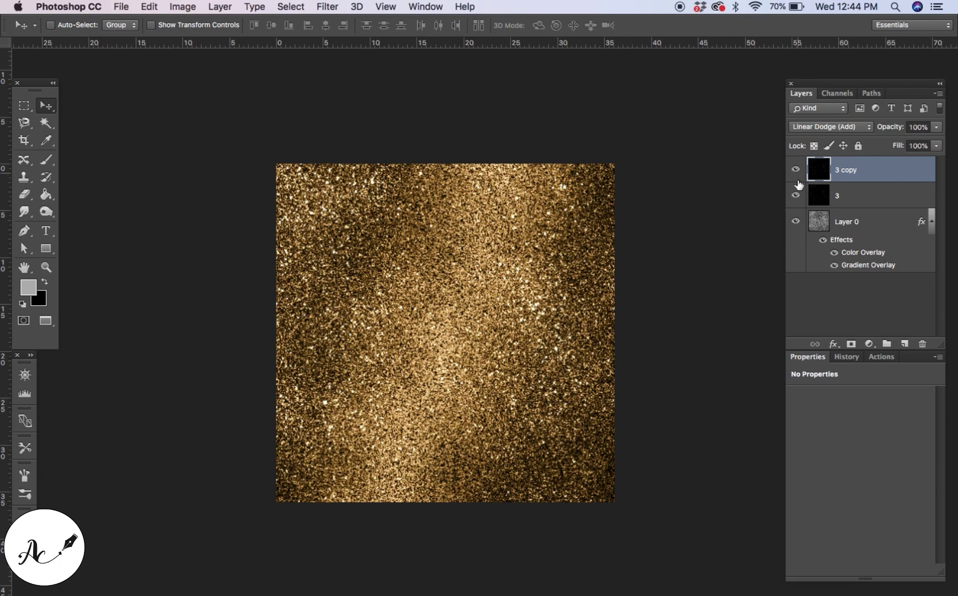
# - Compare the glitter with and without the two sparkle layers by toggling their visibility, leaving both visible
pyautogui.click(796, 171)
pyautogui.click(795, 196)
pyautogui.click(795, 196)
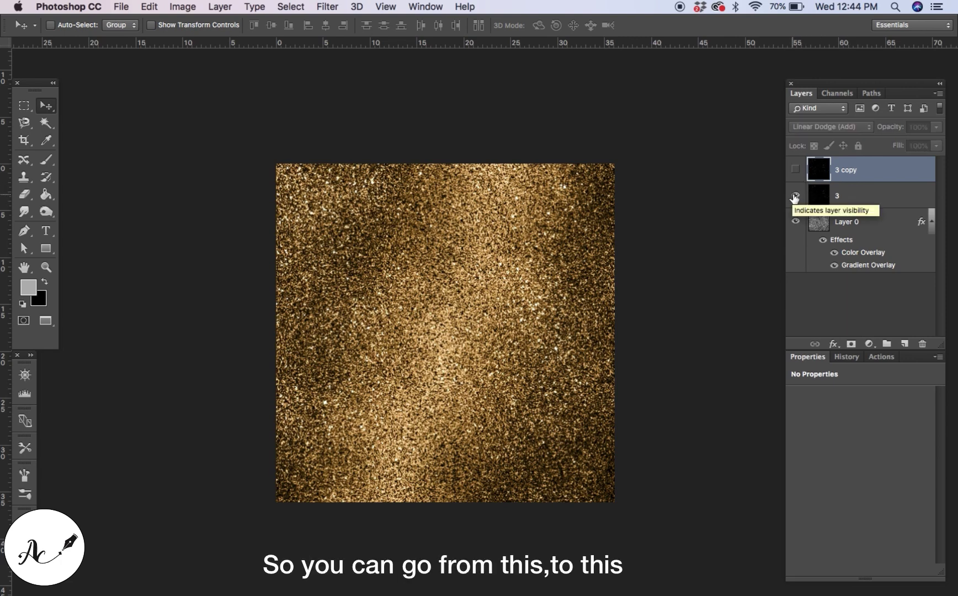
pyautogui.click(796, 171)
pyautogui.press('super+=')
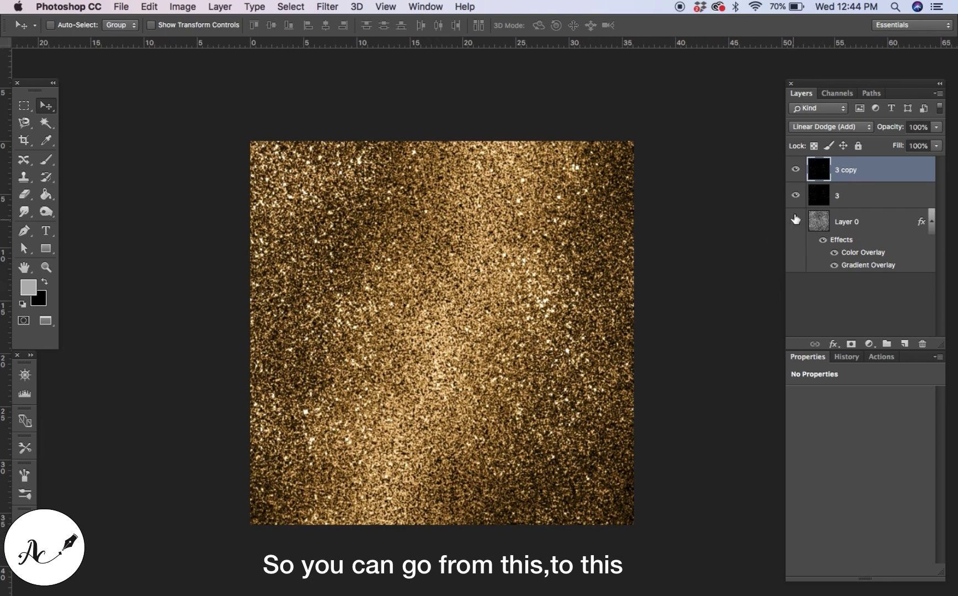
pyautogui.click(796, 170)
pyautogui.click(796, 195)
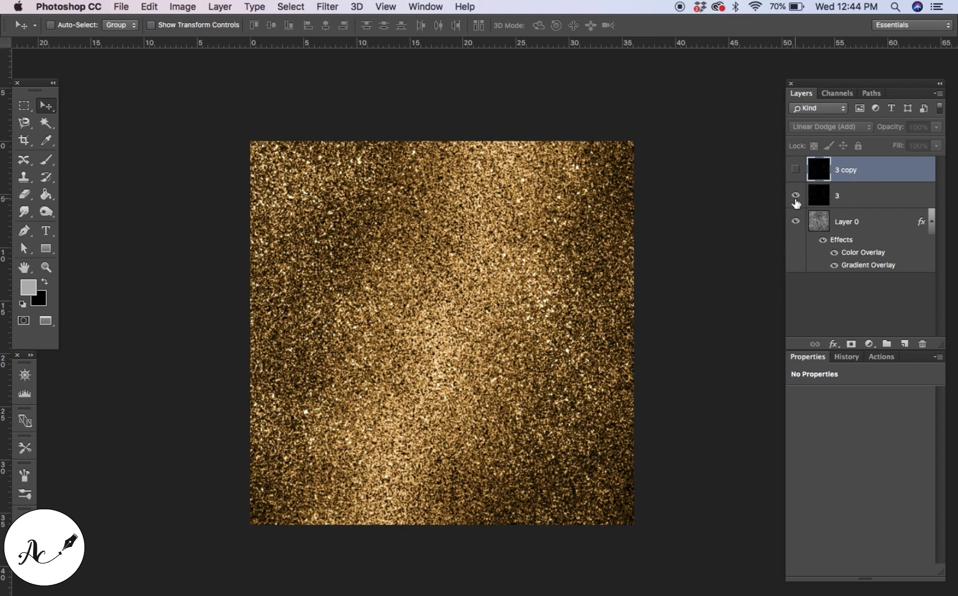
pyautogui.click(795, 195)
pyautogui.click(795, 170)
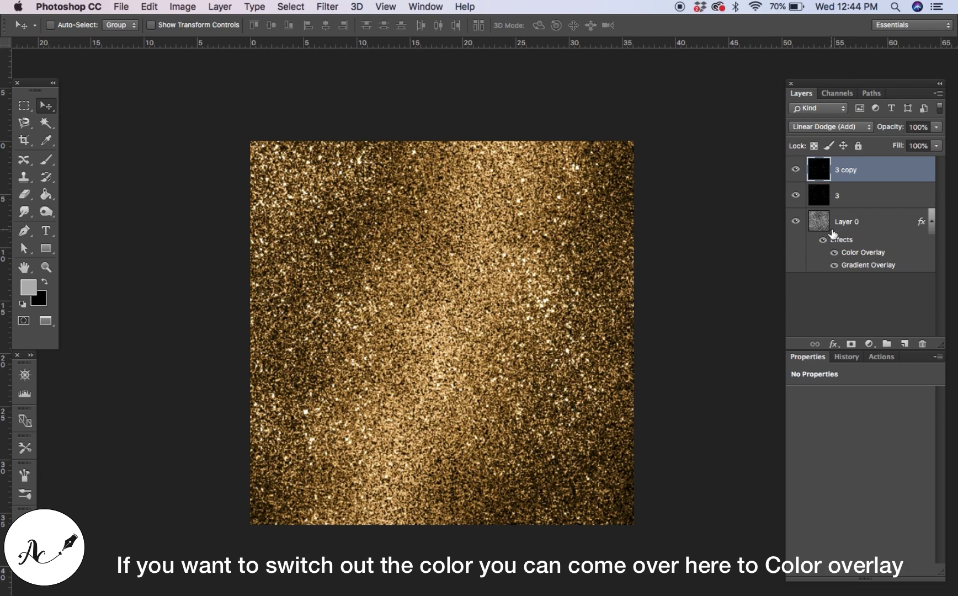
# - Change the Color Overlay colour of Layer 0 to red, hex 8d260e
pyautogui.click(833, 231)
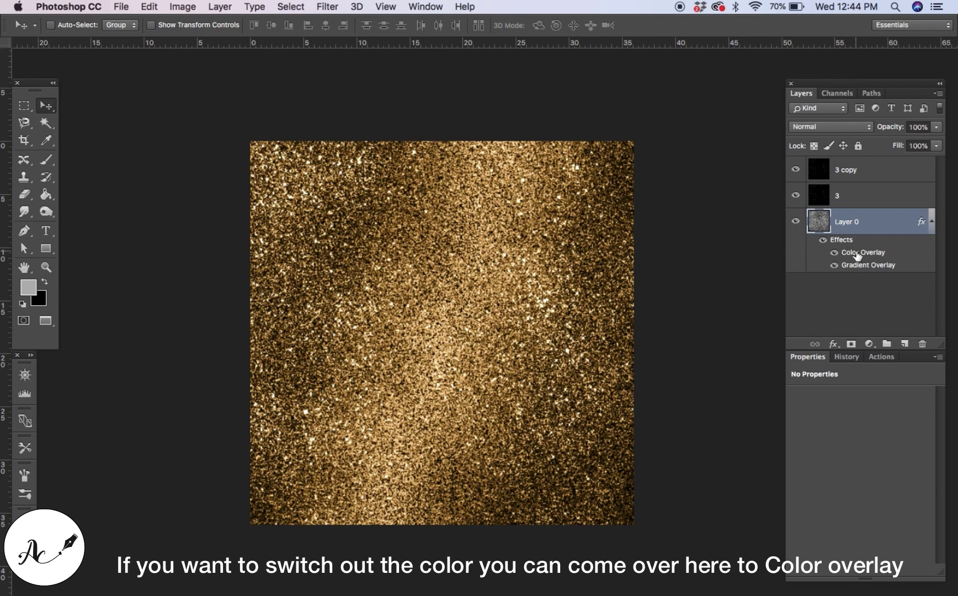
pyautogui.doubleClick(881, 254)
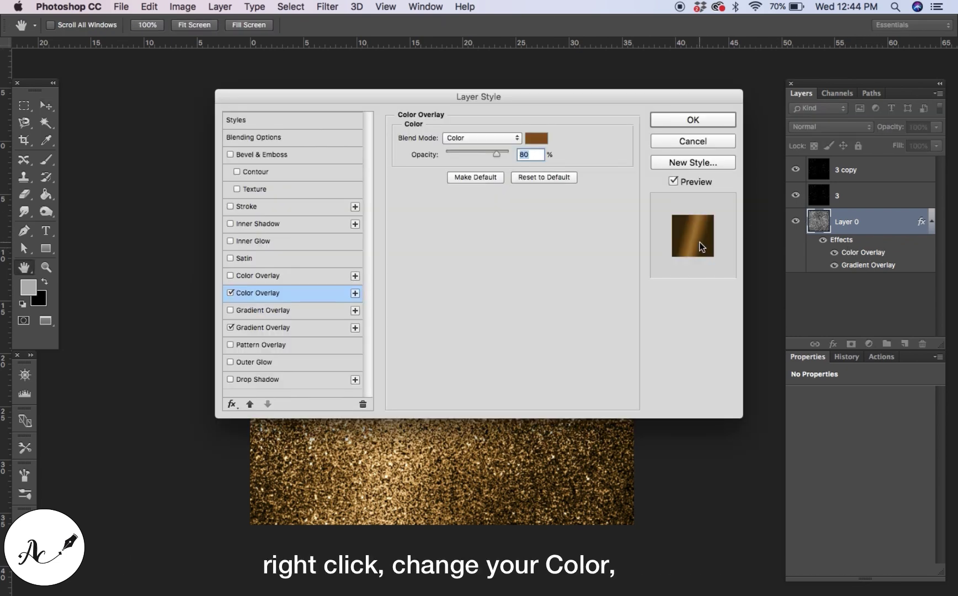
pyautogui.click(535, 137)
pyautogui.click(42, 157)
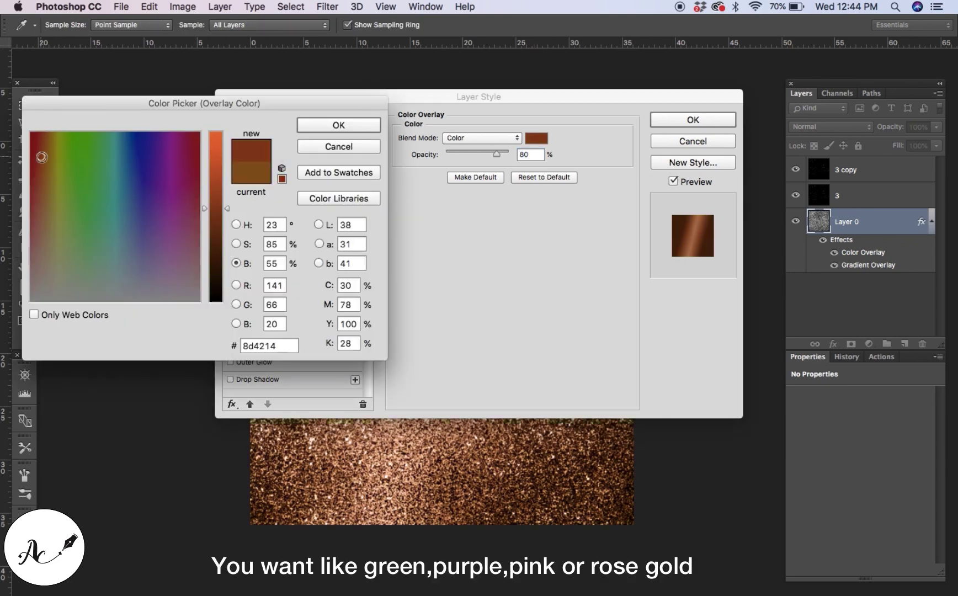
pyautogui.moveTo(42, 157)
pyautogui.mouseDown()
pyautogui.moveTo(108, 165)
pyautogui.moveTo(145, 204)
pyautogui.mouseUp()
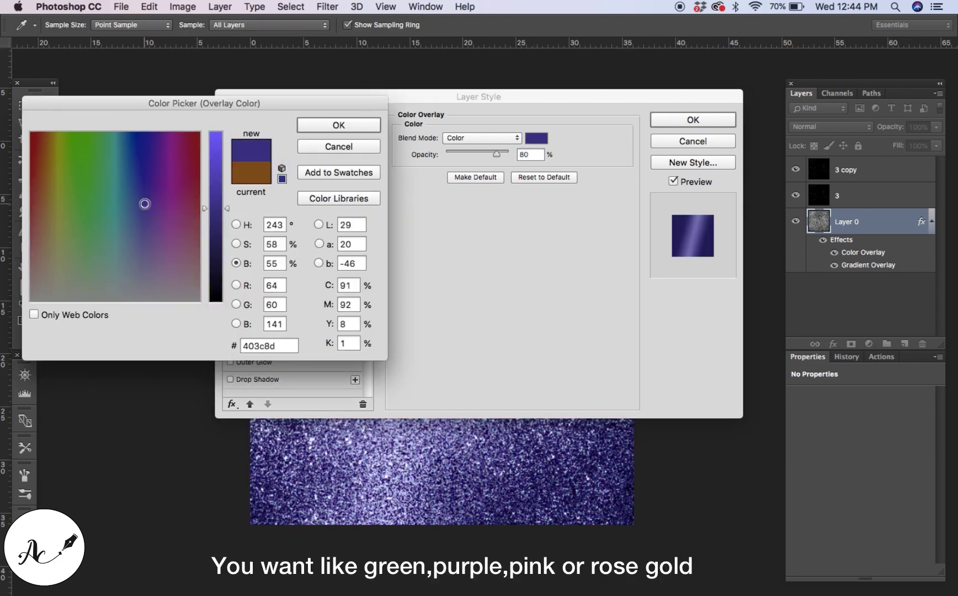
pyautogui.click(184, 157)
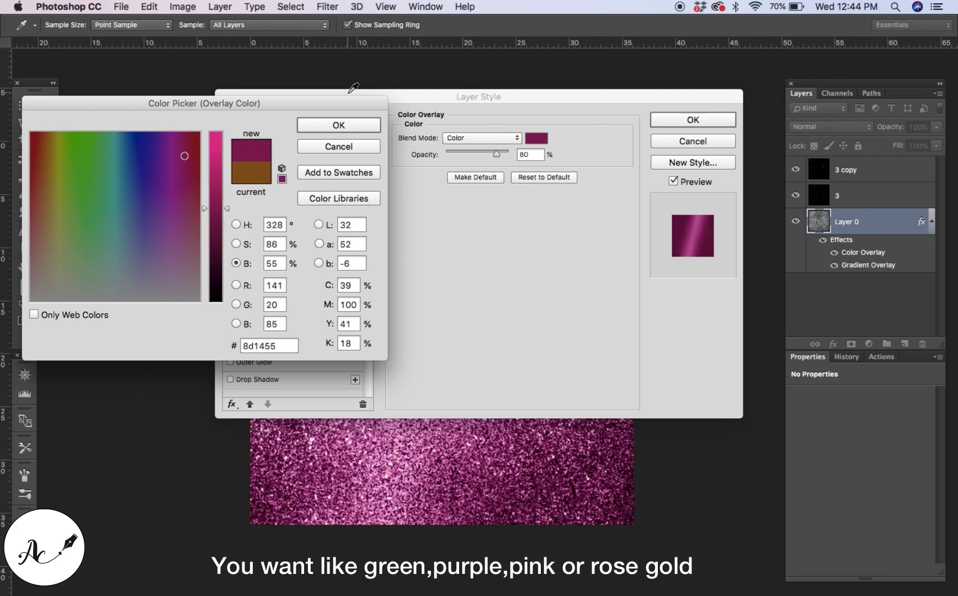
pyautogui.click(35, 148)
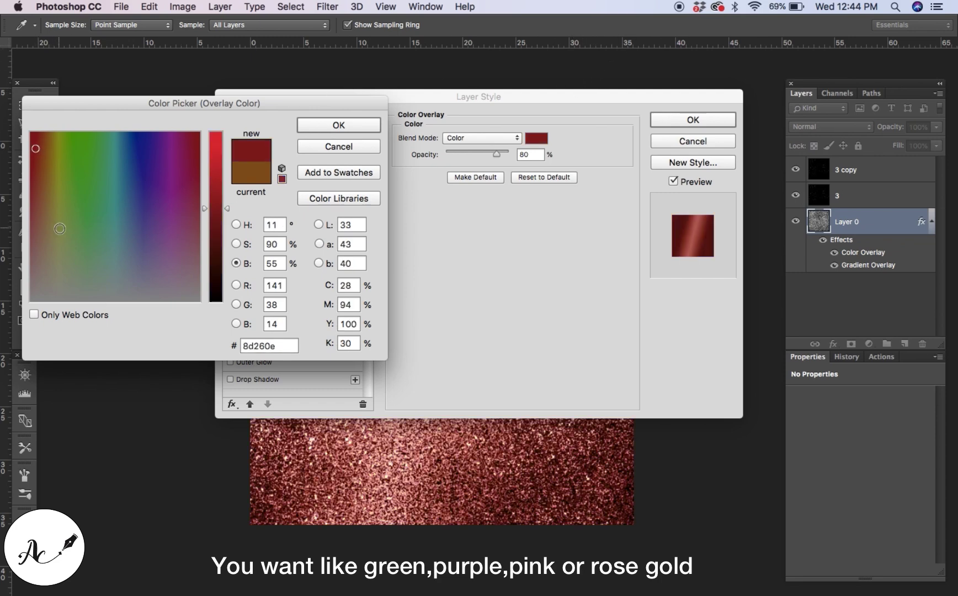
pyautogui.click(323, 127)
pyautogui.click(680, 120)
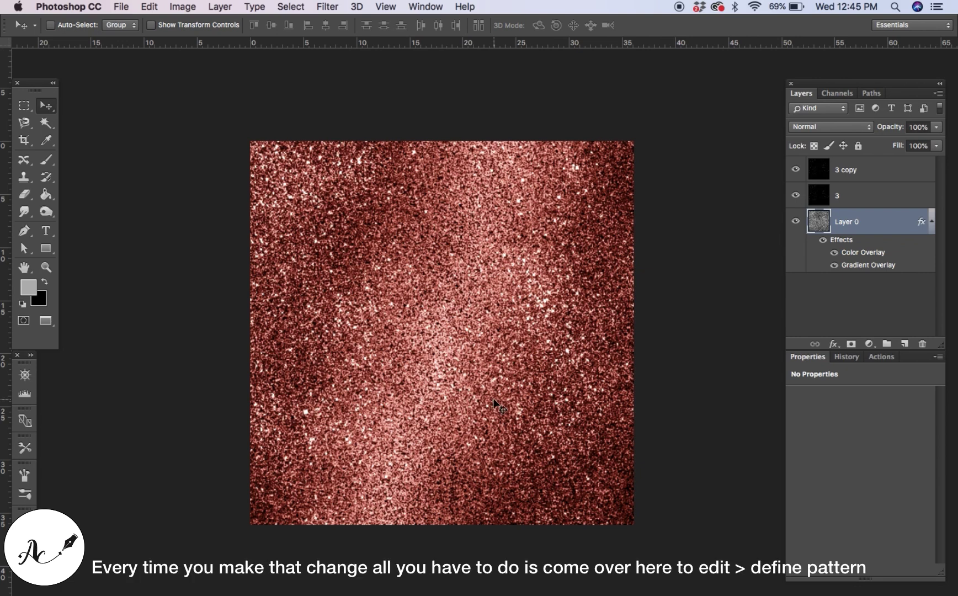
# - Define the recoloured texture as a pattern named "red glitter"
pyautogui.click(157, 7)
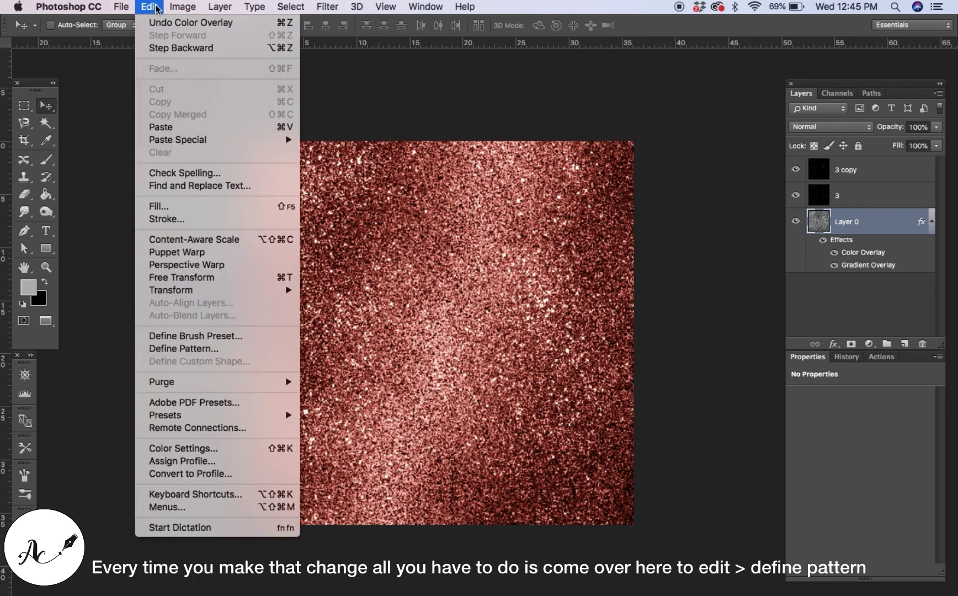
pyautogui.click(181, 350)
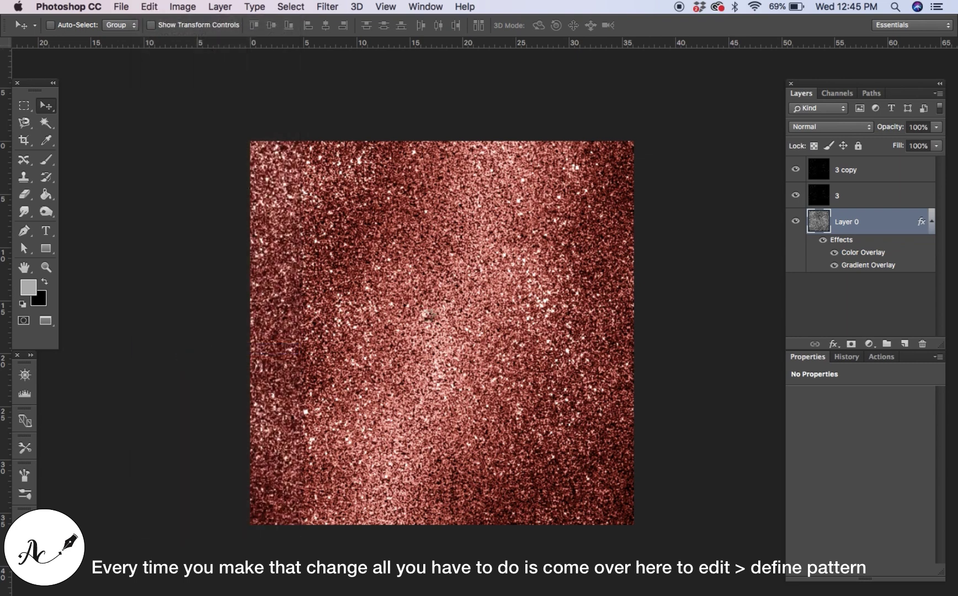
pyautogui.press('BackSpace')
pyautogui.write('r')
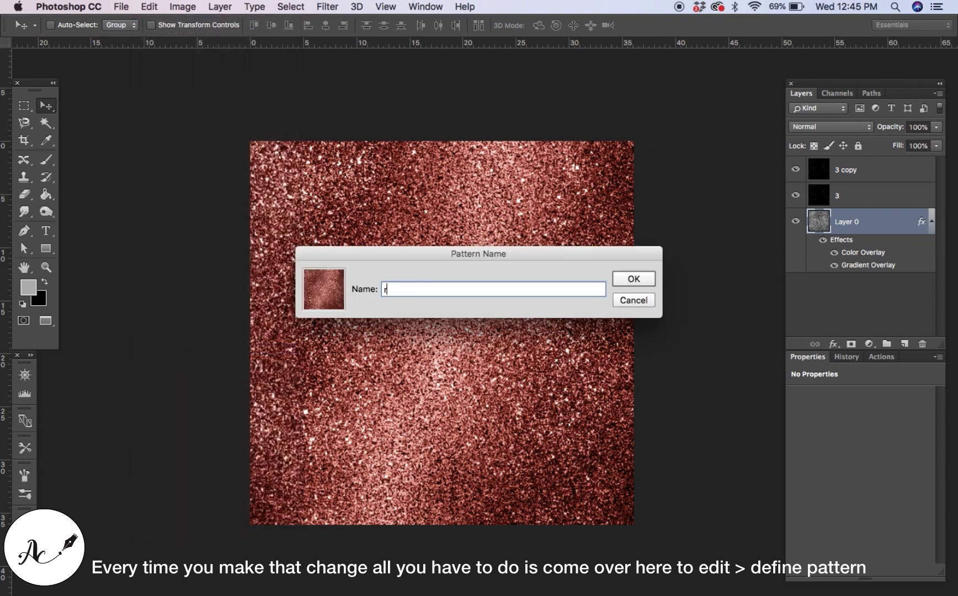
pyautogui.write('ed')
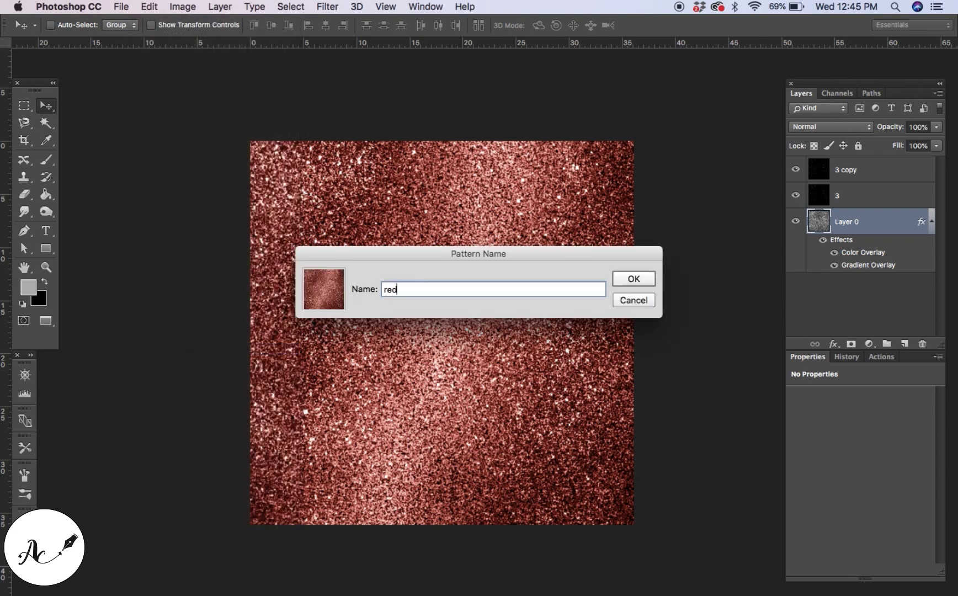
pyautogui.write(' glitter')
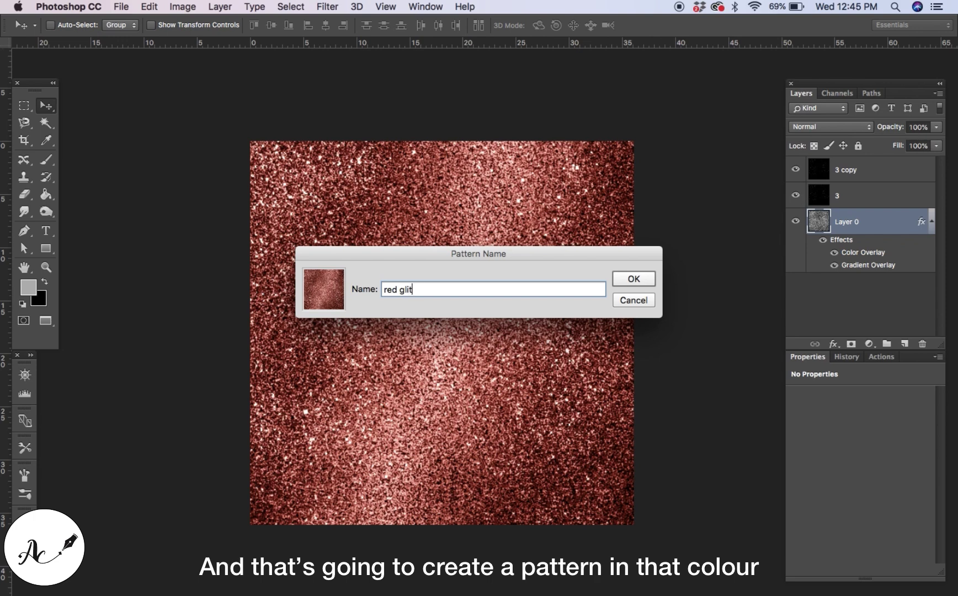
pyautogui.click(633, 279)
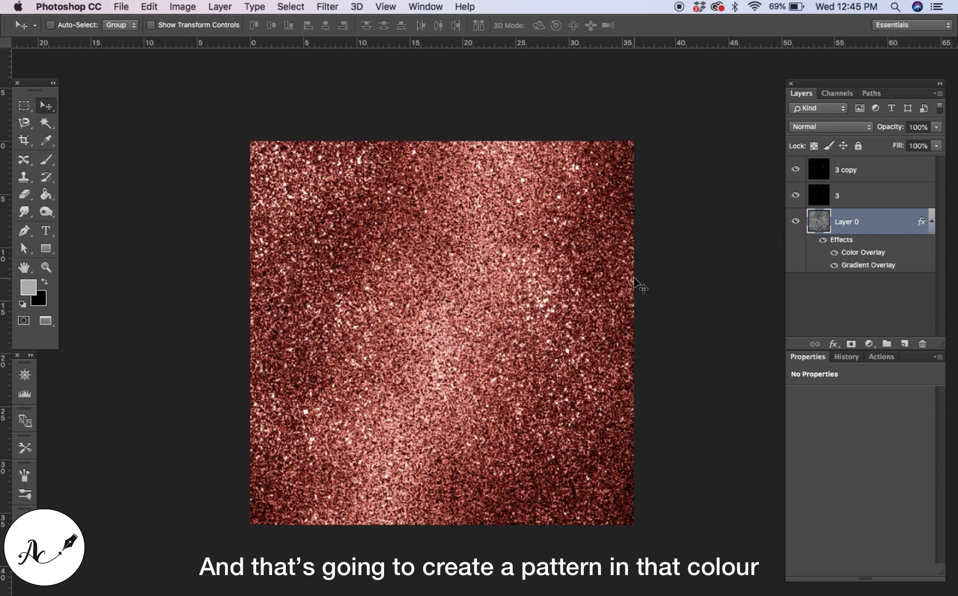